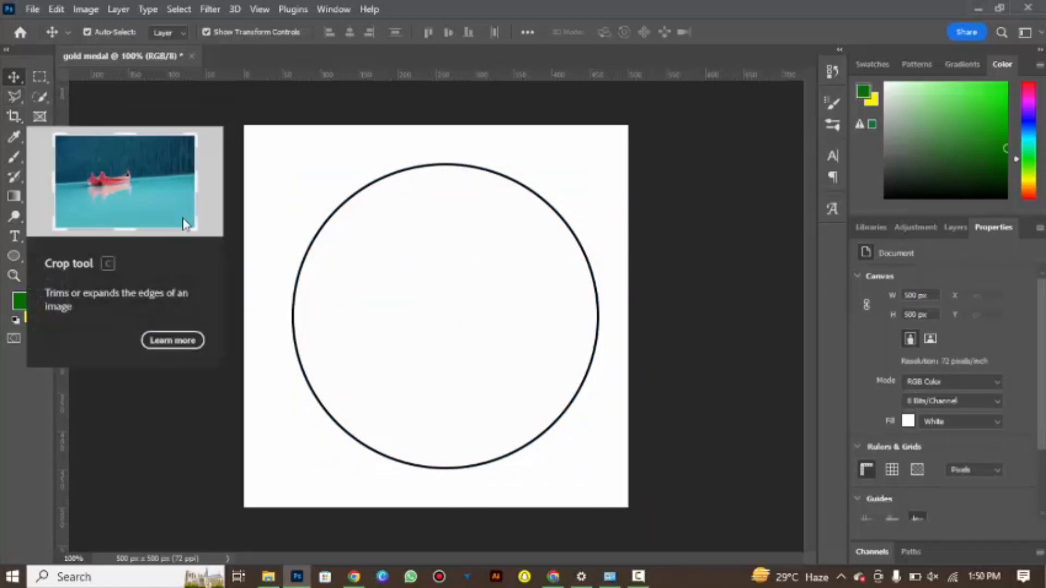
# Step: Enable Bevel & Emboss and Gradient Overlay in the layer style of the Ellipse 1 circle
pyautogui.click(955, 227)
pyautogui.rightClick(942, 324)
pyautogui.click(777, 21)
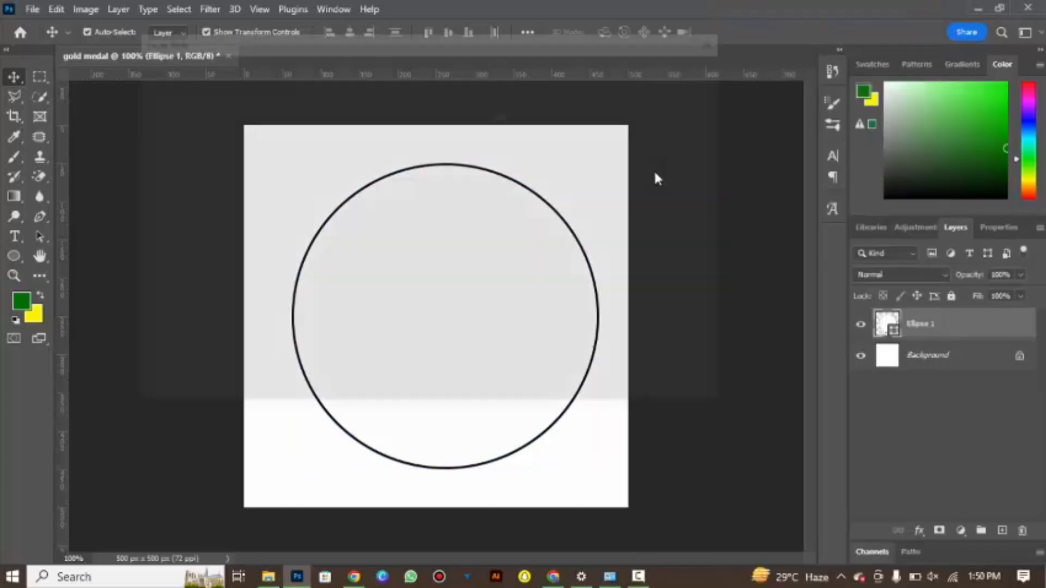
pyautogui.click(180, 112)
pyautogui.click(146, 269)
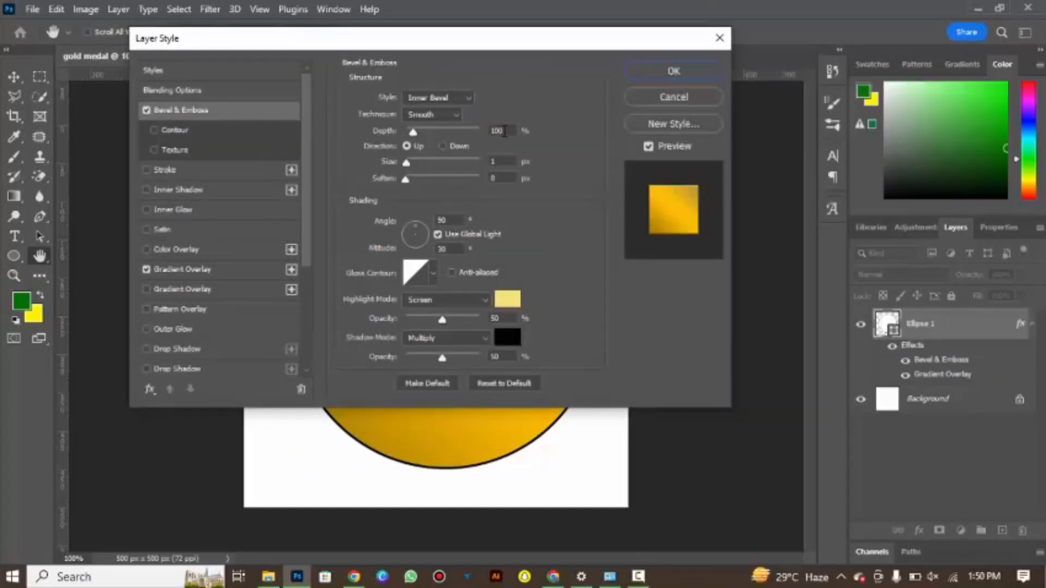
# Step: Set the circle's Bevel & Emboss depth to 400%, size to 20 px and angle to 120°
pyautogui.moveTo(504, 131); pyautogui.dragTo(458, 129)
pyautogui.write('400')
pyautogui.click(486, 158)
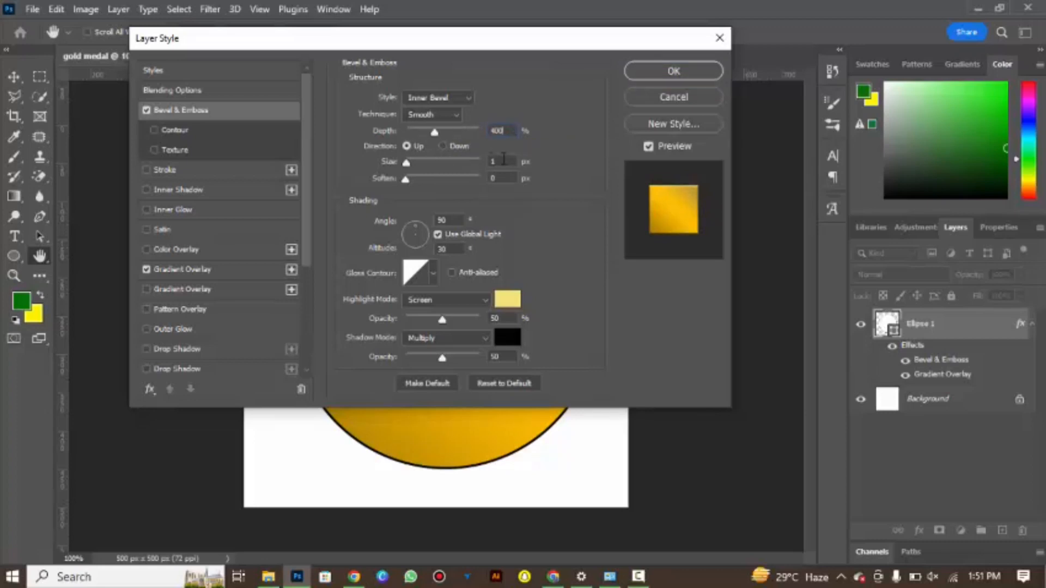
pyautogui.write('20')
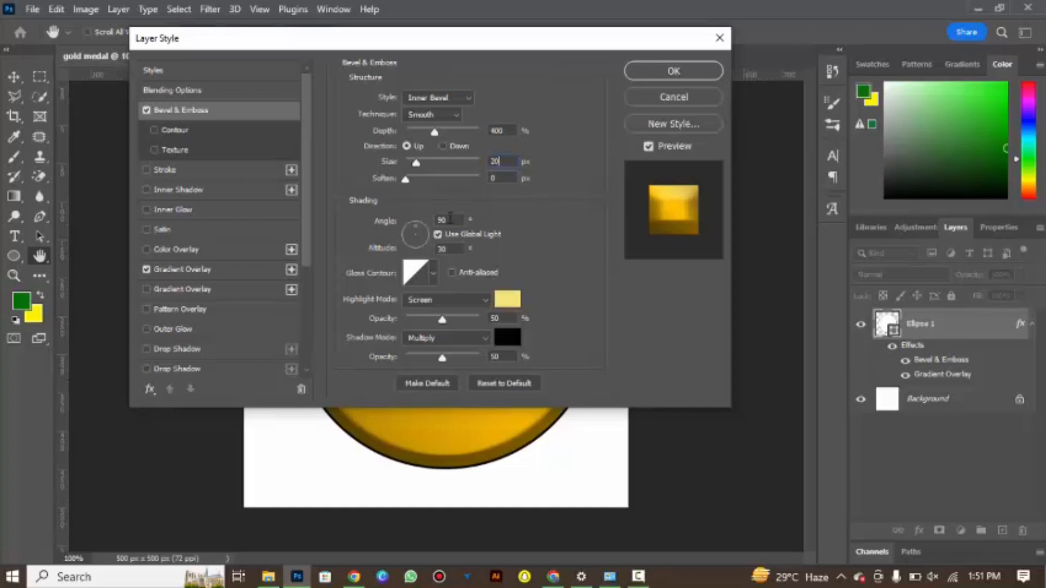
pyautogui.click(447, 219)
pyautogui.write('120')
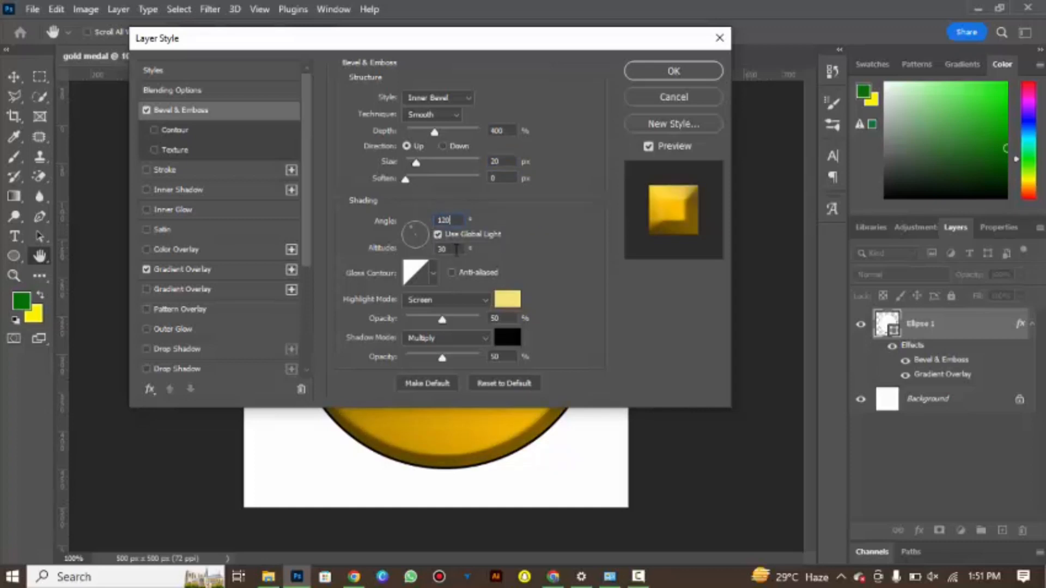
# Step: Set the bevel's highlight mode to Color Dodge at 75% opacity and its shadow opacity to 0%
pyautogui.click(483, 301)
pyautogui.click(473, 323)
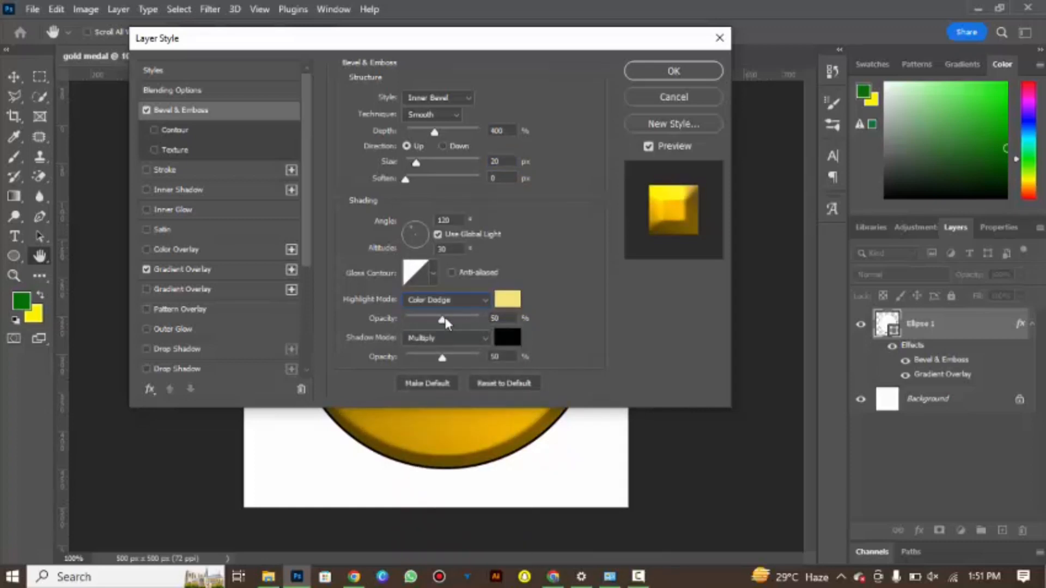
pyautogui.moveTo(503, 318); pyautogui.dragTo(488, 318)
pyautogui.write('4')
pyautogui.press('BackSpace')
pyautogui.write('75')
pyautogui.moveTo(502, 356); pyautogui.dragTo(491, 355)
pyautogui.write('0')
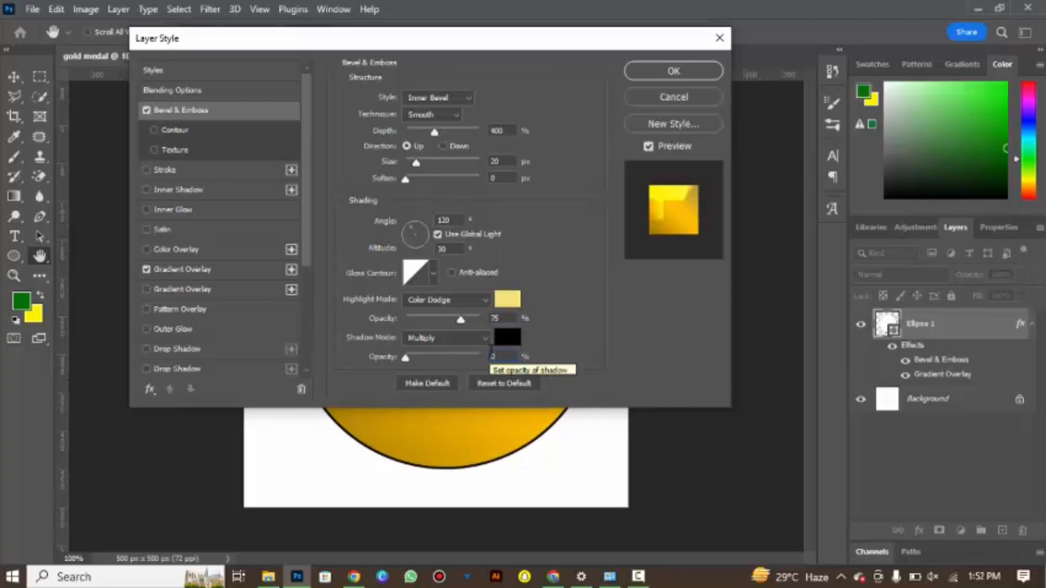
# Step: Remove the middle colour stop from the Gradient Overlay's gradient and move the end stop to location 100%
pyautogui.click(182, 269)
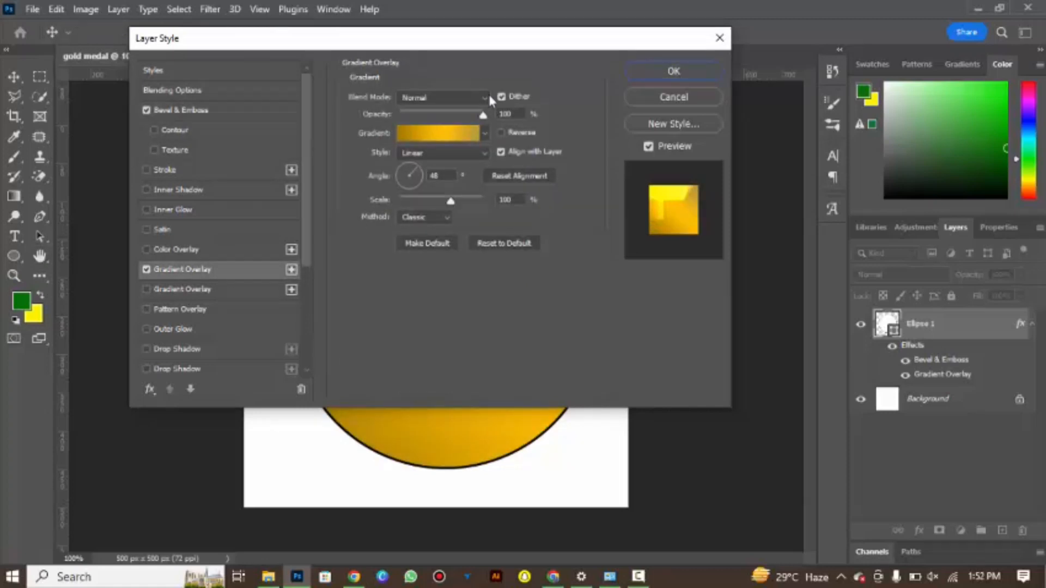
pyautogui.click(423, 133)
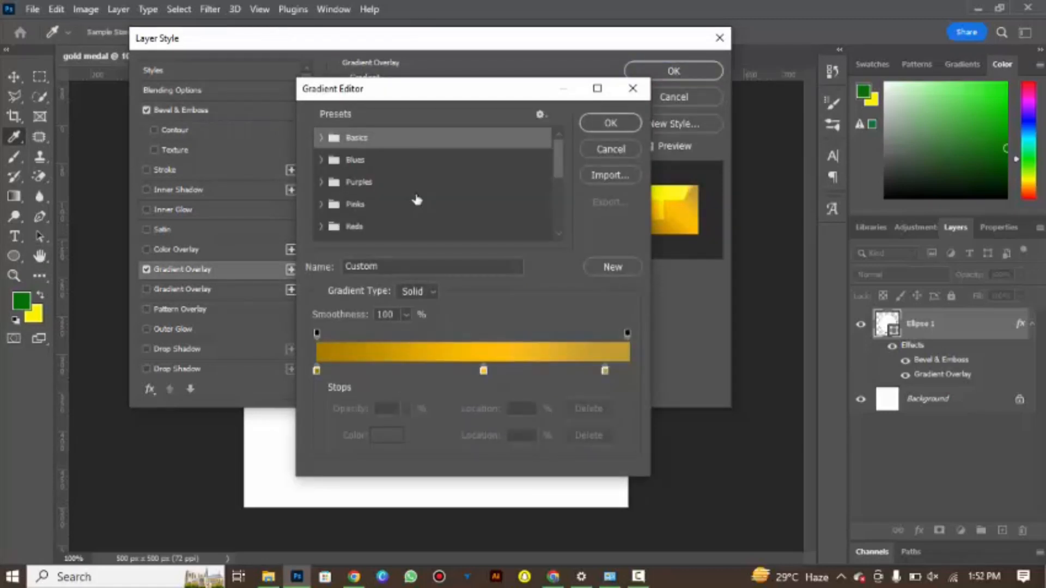
pyautogui.click(484, 370)
pyautogui.moveTo(484, 368); pyautogui.dragTo(485, 403)
pyautogui.moveTo(605, 370); pyautogui.dragTo(626, 370)
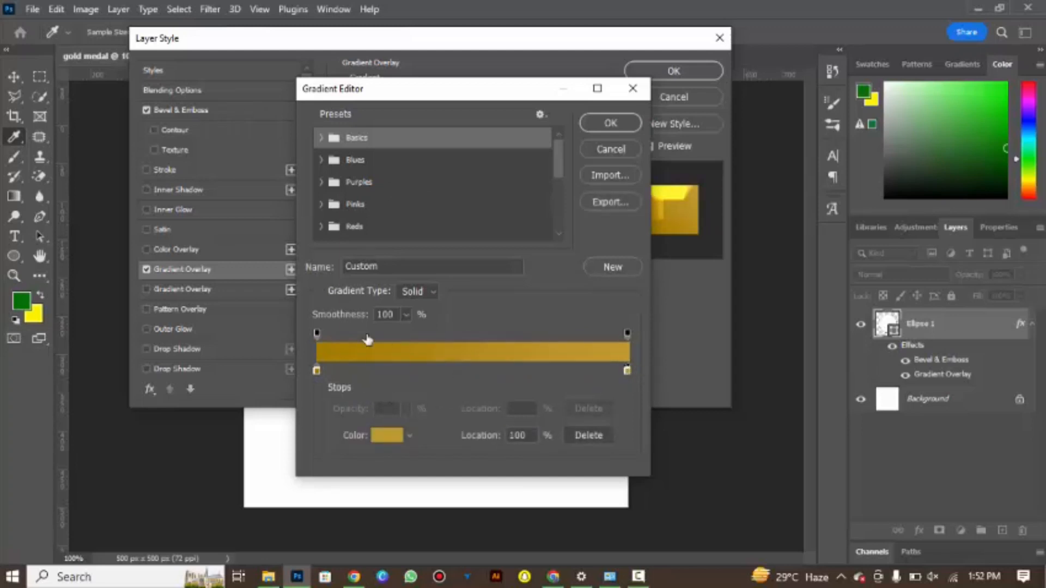
# Step: Colour the gradient's start stop #ffd700 and its end stop a darker gold, and accept the gradient
pyautogui.click(317, 371)
pyautogui.click(387, 435)
pyautogui.write('ffd700')
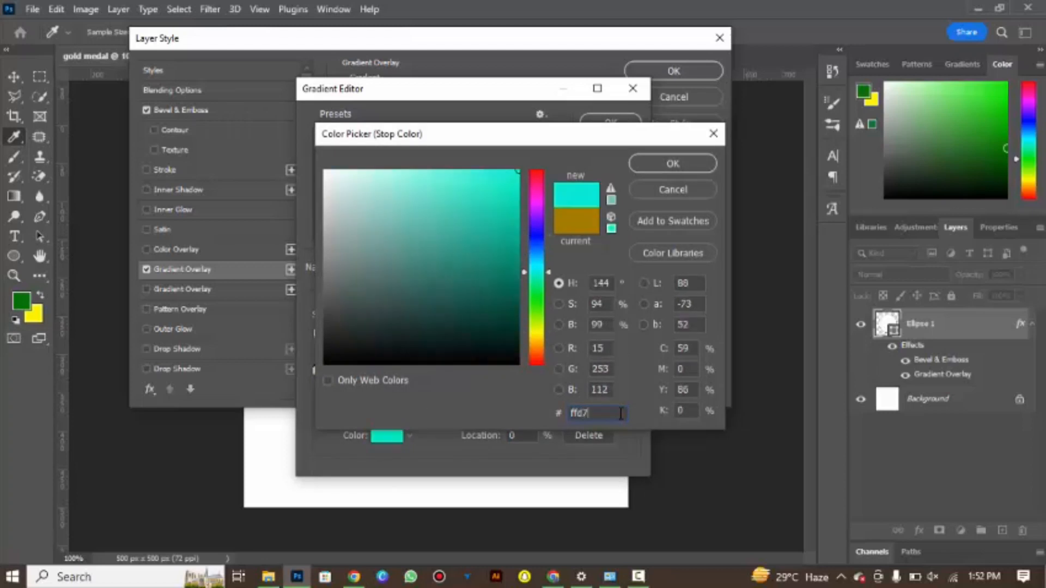
pyautogui.press('Return')
pyautogui.click(627, 370)
pyautogui.click(387, 435)
pyautogui.write('daa520')
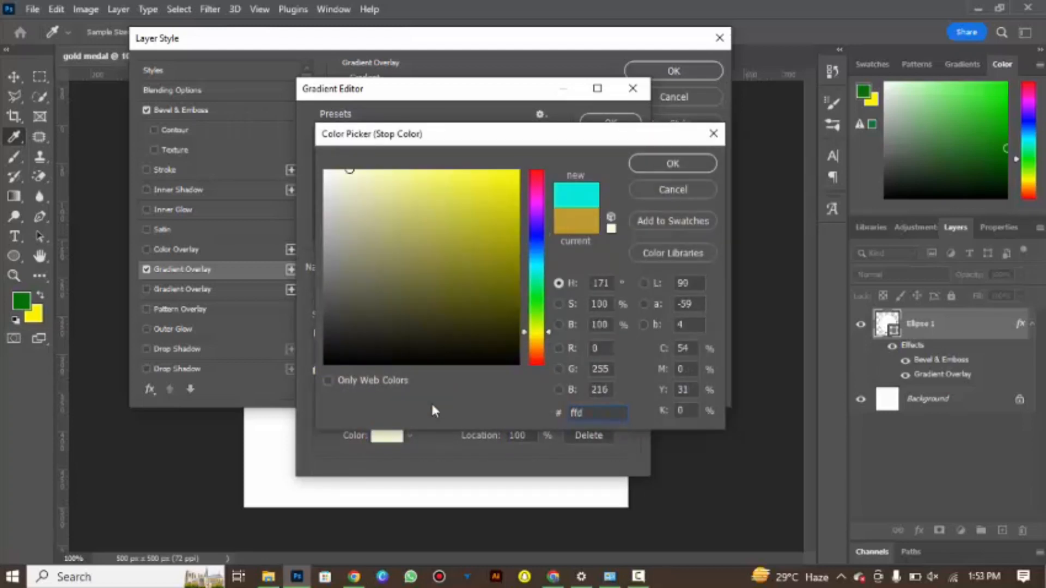
pyautogui.click(672, 163)
pyautogui.click(610, 121)
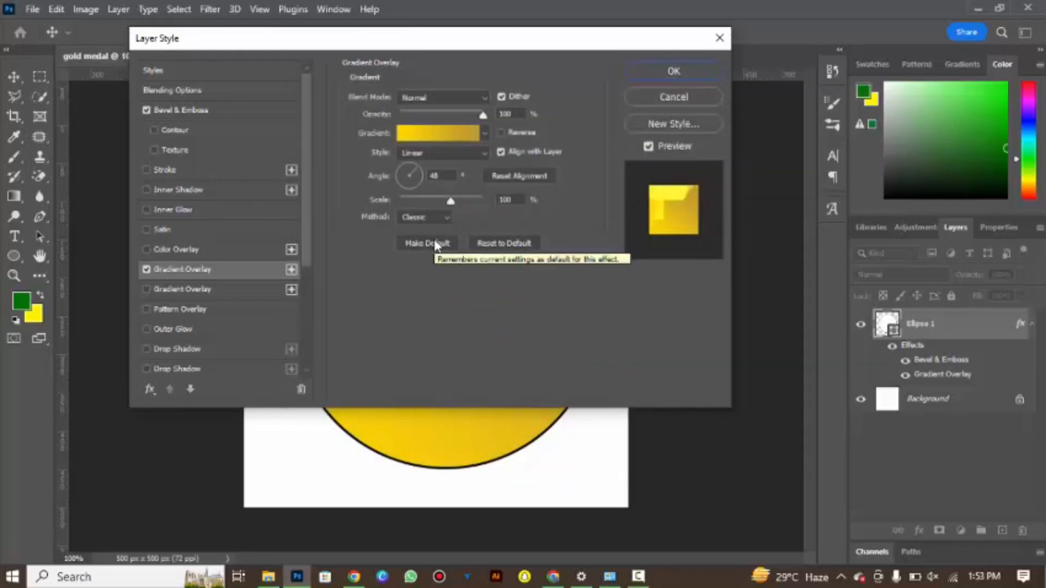
# Step: Set the Gradient Overlay angle to -90° and apply the layer style to the circle
pyautogui.doubleClick(430, 174)
pyautogui.write('90')
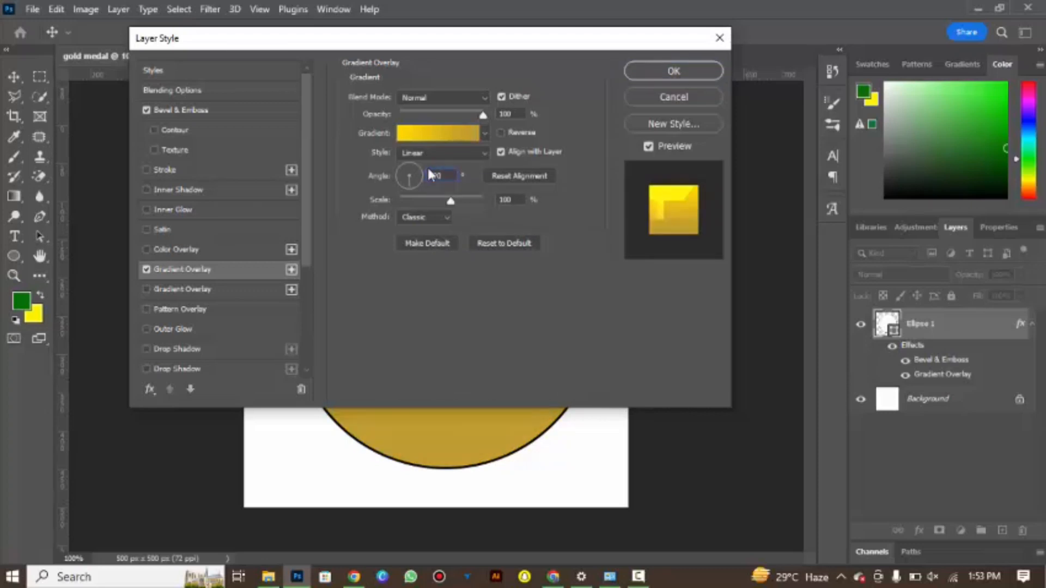
pyautogui.click(672, 71)
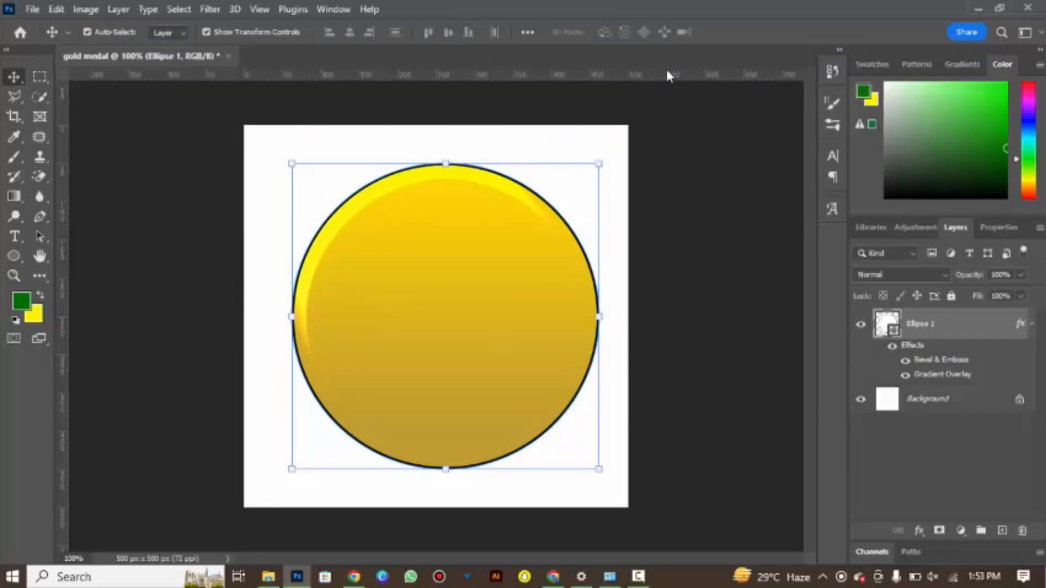
# Step: Remove the stroke from the gold Ellipse 1 circle and deselect it
pyautogui.click(147, 191)
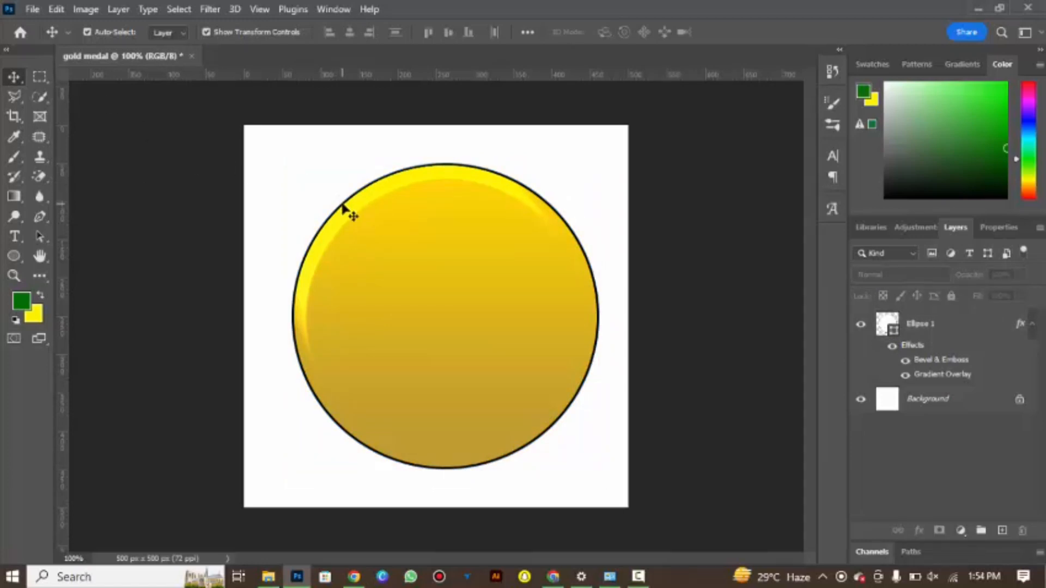
pyautogui.click(19, 254)
pyautogui.click(225, 31)
pyautogui.click(133, 60)
pyautogui.click(328, 26)
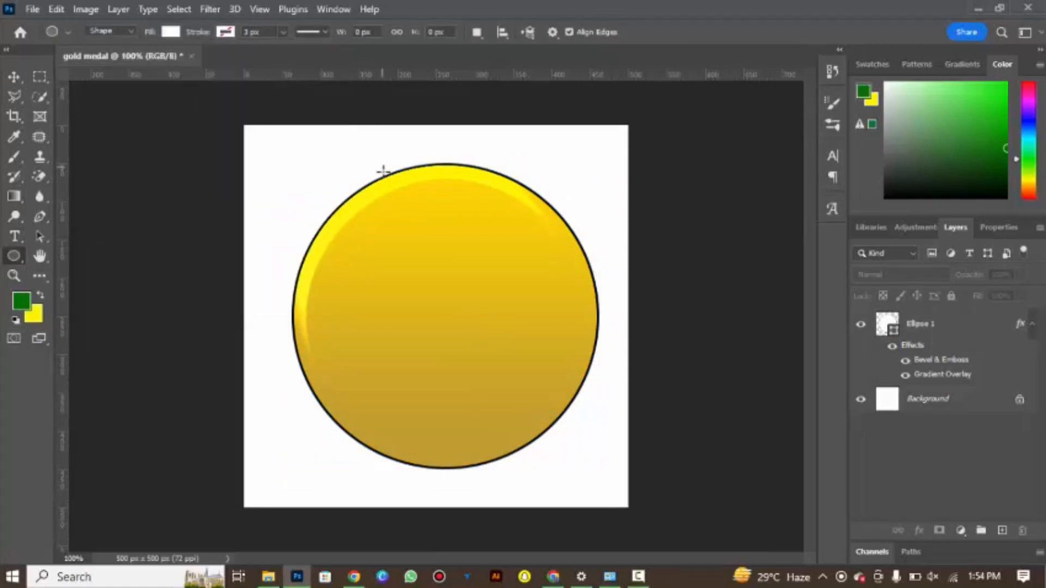
pyautogui.click(941, 325)
pyautogui.click(225, 32)
pyautogui.click(135, 59)
pyautogui.click(407, 17)
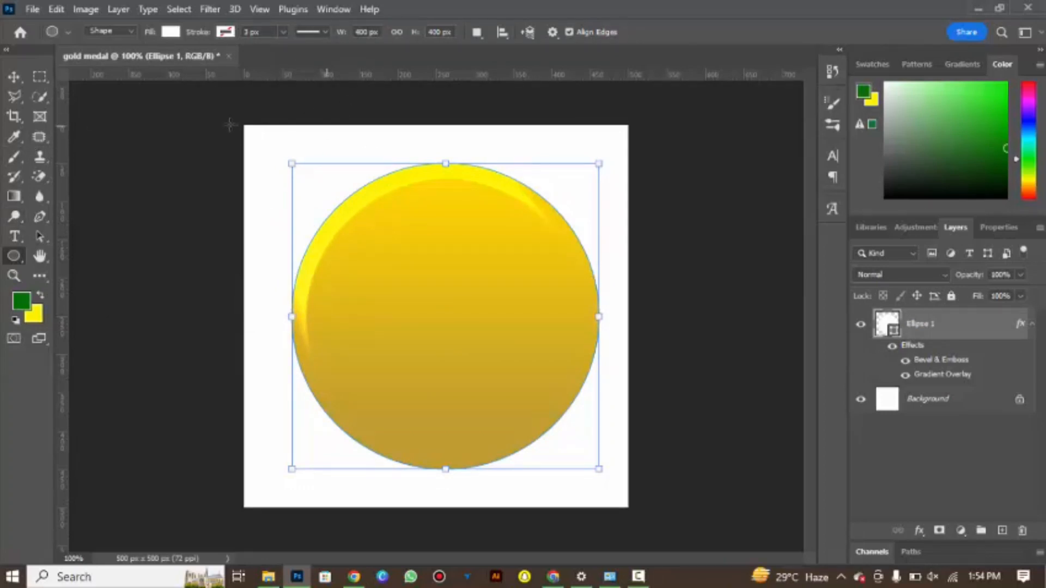
pyautogui.press('v')
pyautogui.click(267, 164)
# Step: Create a 300 px white circle with a 3 px black stroke and centre it on the gold circle
pyautogui.click(15, 256)
pyautogui.click(225, 32)
pyautogui.click(158, 113)
pyautogui.click(357, 27)
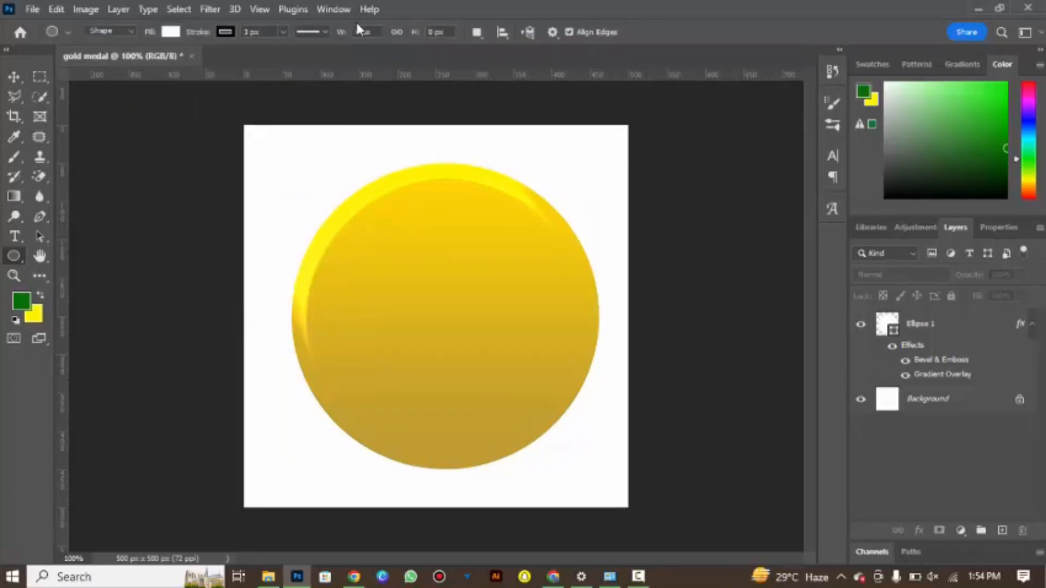
pyautogui.write('300')
pyautogui.click(423, 345)
pyautogui.click(474, 196)
pyautogui.press('v')
pyautogui.moveTo(546, 476); pyautogui.dragTo(446, 327)
# Step: Resize the white circle to 350 × 350 px and re-centre it on the gold circle
pyautogui.rightClick(14, 256)
pyautogui.click(79, 272)
pyautogui.click(364, 33)
pyautogui.press('BackSpace')
pyautogui.write('5')
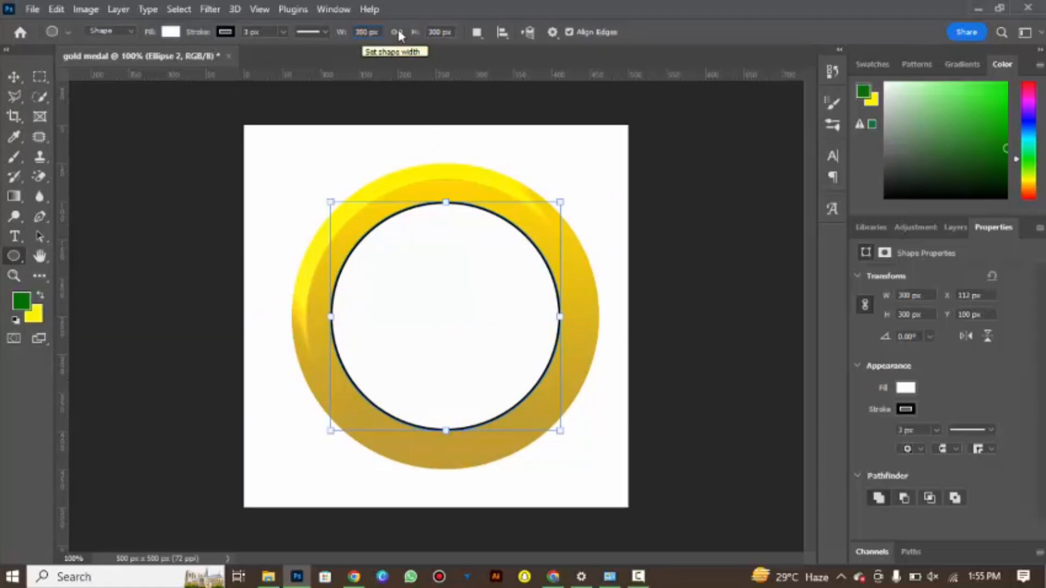
pyautogui.click(438, 31)
pyautogui.press('BackSpace')
pyautogui.write('5')
pyautogui.press('Return')
pyautogui.press('v')
pyautogui.moveTo(458, 336); pyautogui.dragTo(439, 317)
pyautogui.click(652, 306)
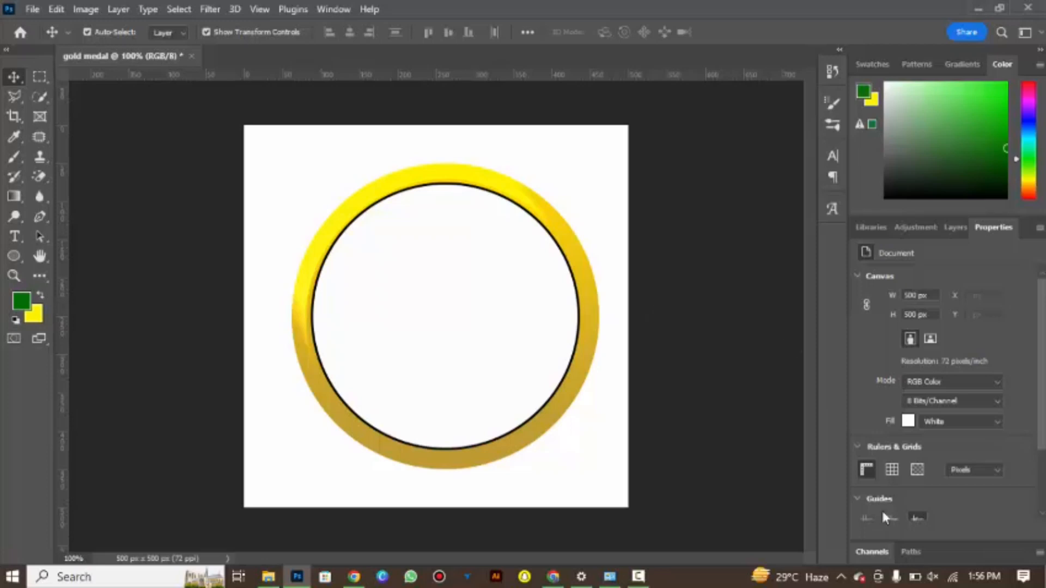
# Step: Enable Bevel & Emboss, Inner Glow, Satin, the second Gradient Overlay and Outer Glow in the Ellipse 2 layer style
pyautogui.click(955, 228)
pyautogui.rightClick(924, 328)
pyautogui.click(807, 24)
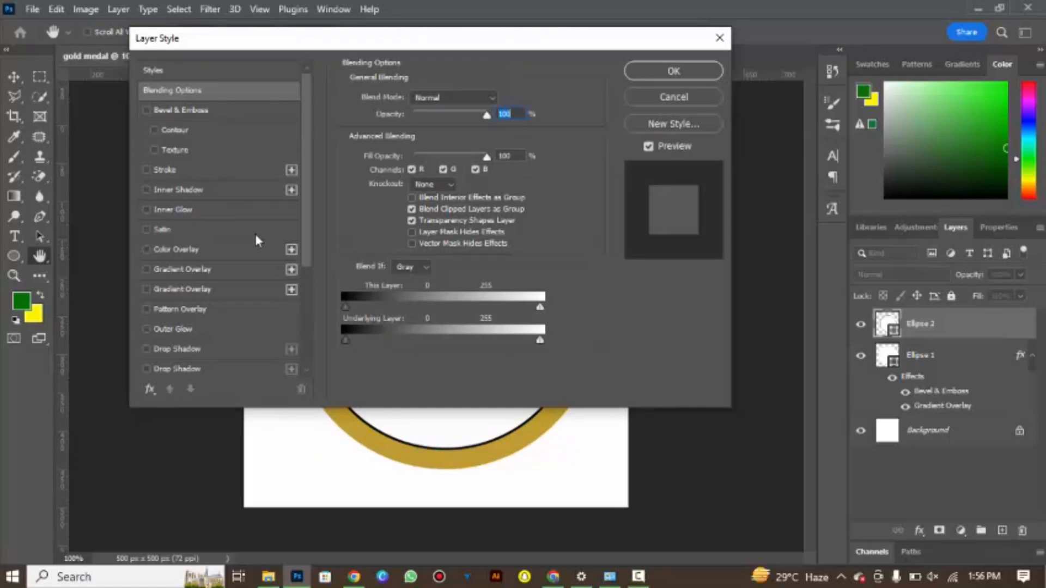
pyautogui.click(146, 110)
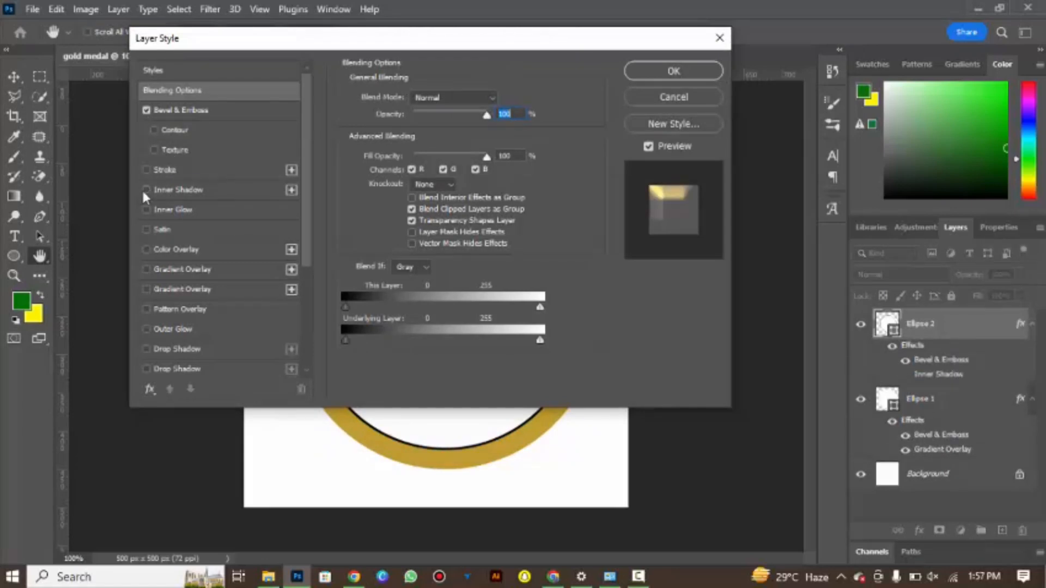
pyautogui.click(146, 210)
pyautogui.click(146, 229)
pyautogui.click(146, 289)
pyautogui.click(146, 329)
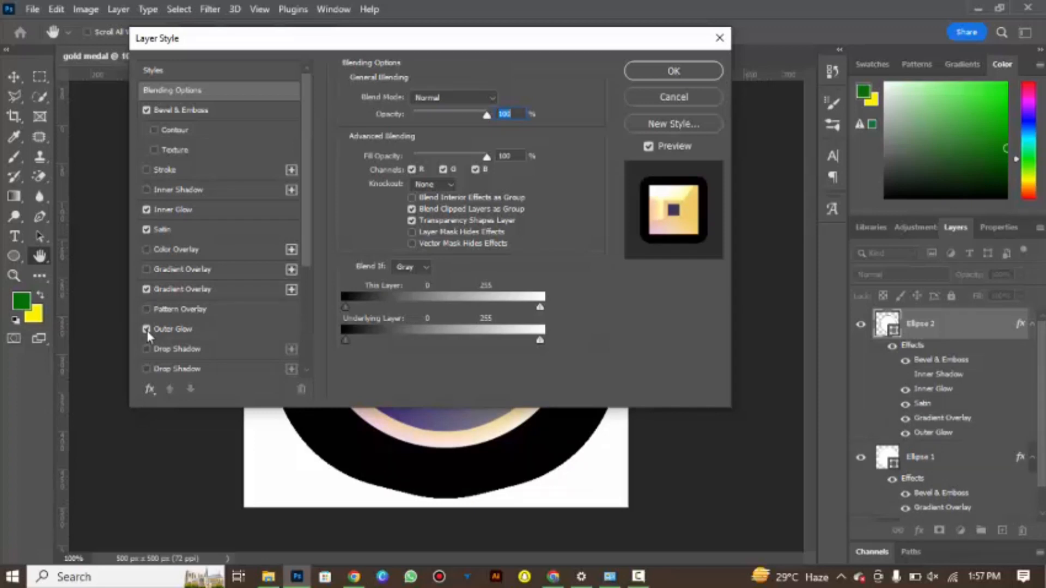
# Step: Set the inner circle's Bevel & Emboss style to Outer Bevel with a depth of 200%
pyautogui.click(220, 115)
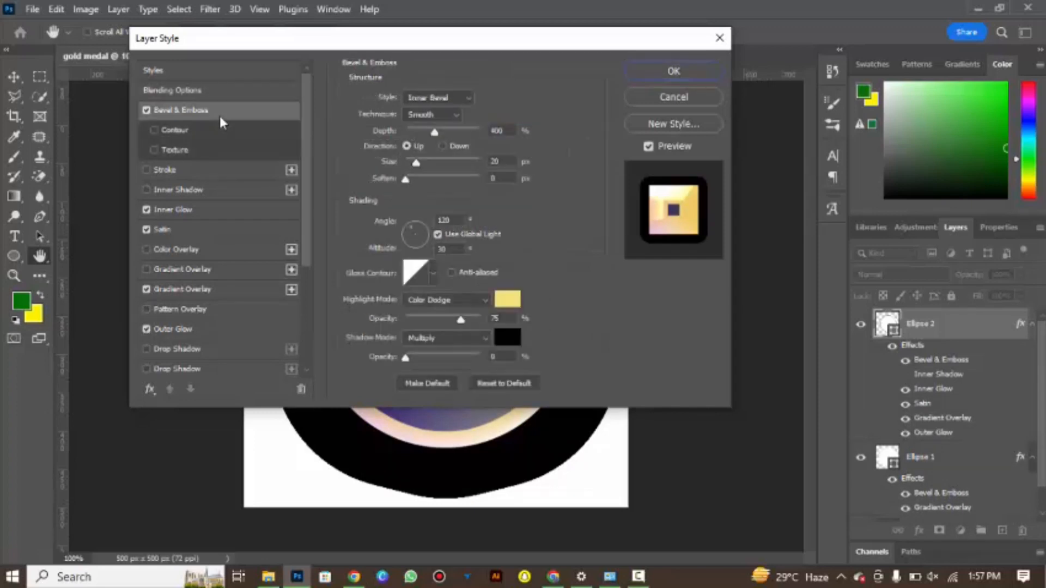
pyautogui.click(466, 98)
pyautogui.click(460, 113)
pyautogui.click(496, 131)
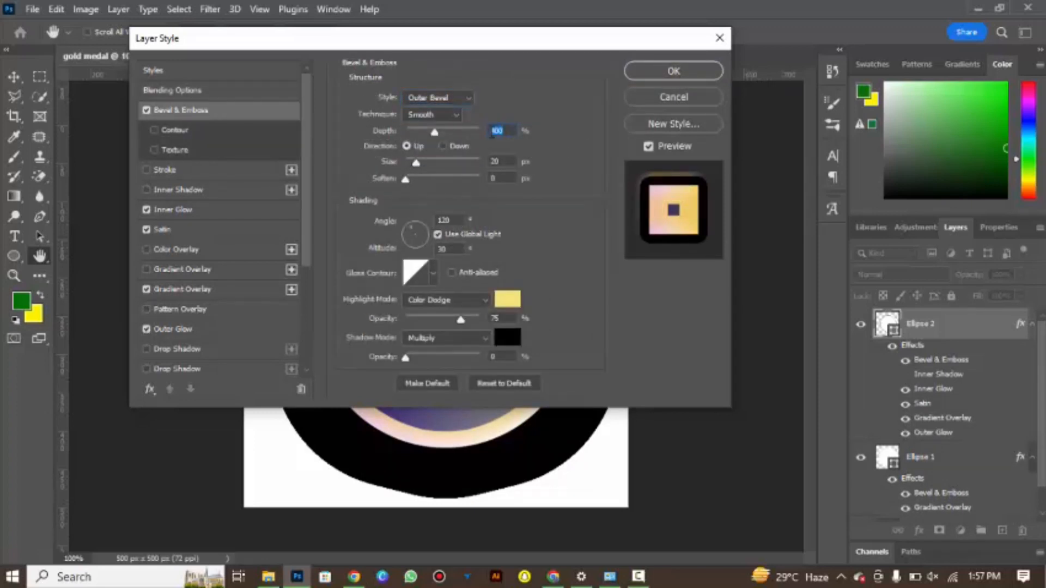
pyautogui.write('200')
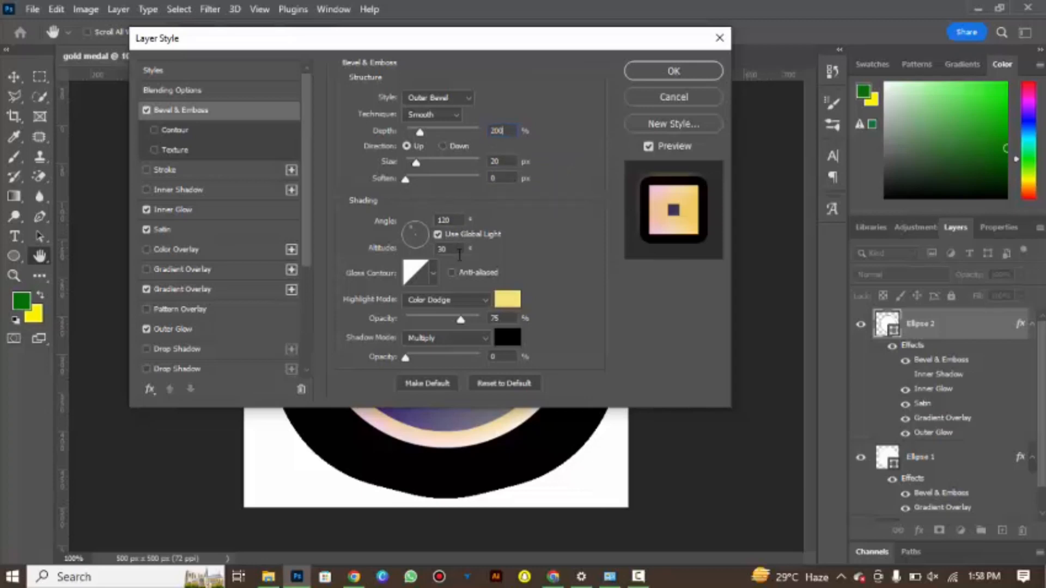
# Step: Set the bevel's highlight opacity to 0% and its shadow mode to Color Dodge at 30% opacity
pyautogui.moveTo(460, 319); pyautogui.dragTo(391, 326)
pyautogui.click(461, 338)
pyautogui.click(436, 321)
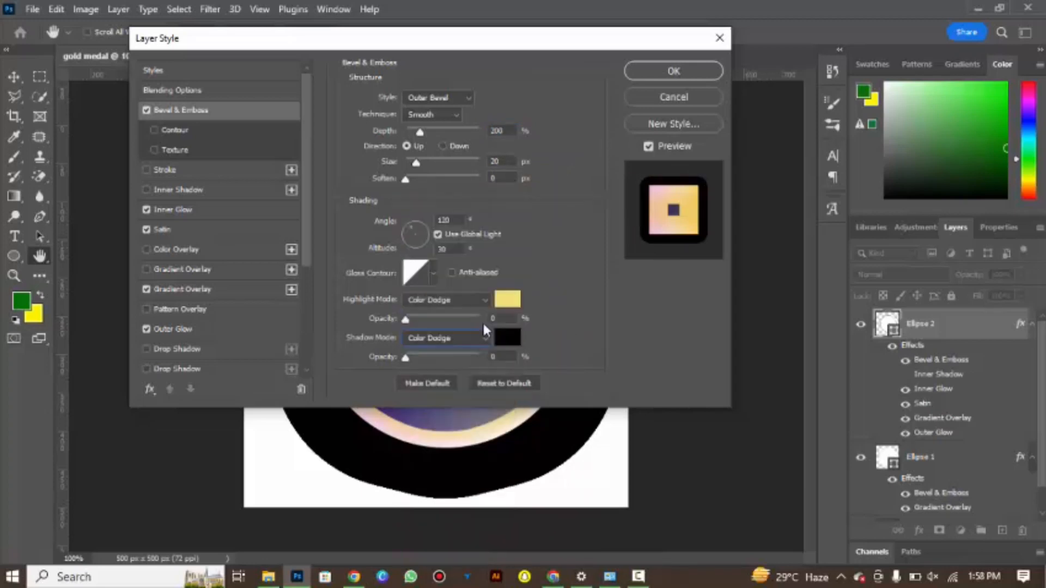
pyautogui.click(492, 357)
pyautogui.write('30')
# Step: Change the bevel's highlight colour to a dark olive yellow and its shadow colour to white (#ffffff)
pyautogui.click(507, 299)
pyautogui.click(516, 305)
pyautogui.click(681, 160)
pyautogui.click(507, 338)
pyautogui.click(511, 334)
pyautogui.moveTo(613, 414); pyautogui.dragTo(566, 409)
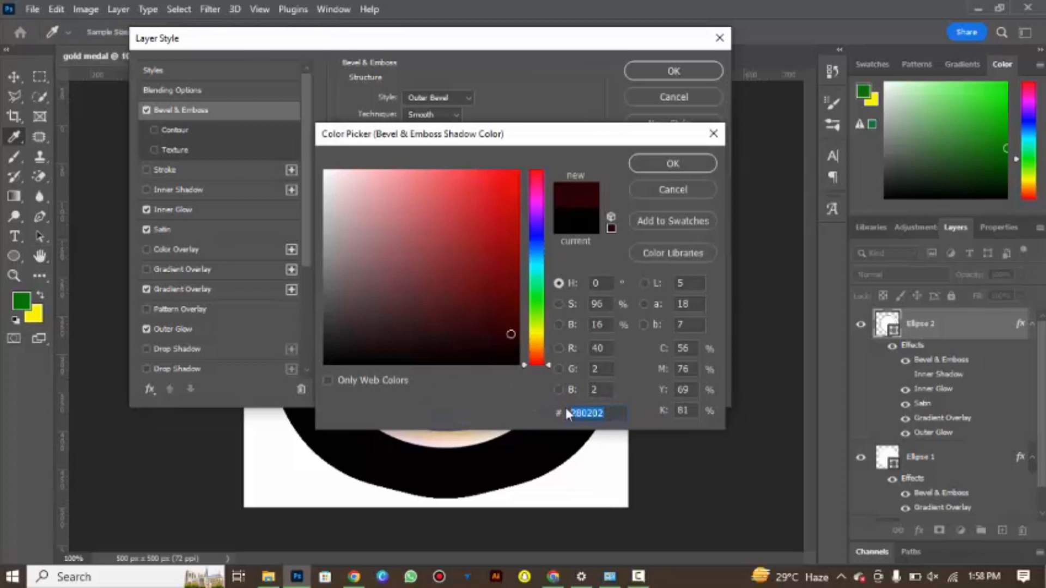
pyautogui.write('0fffff')
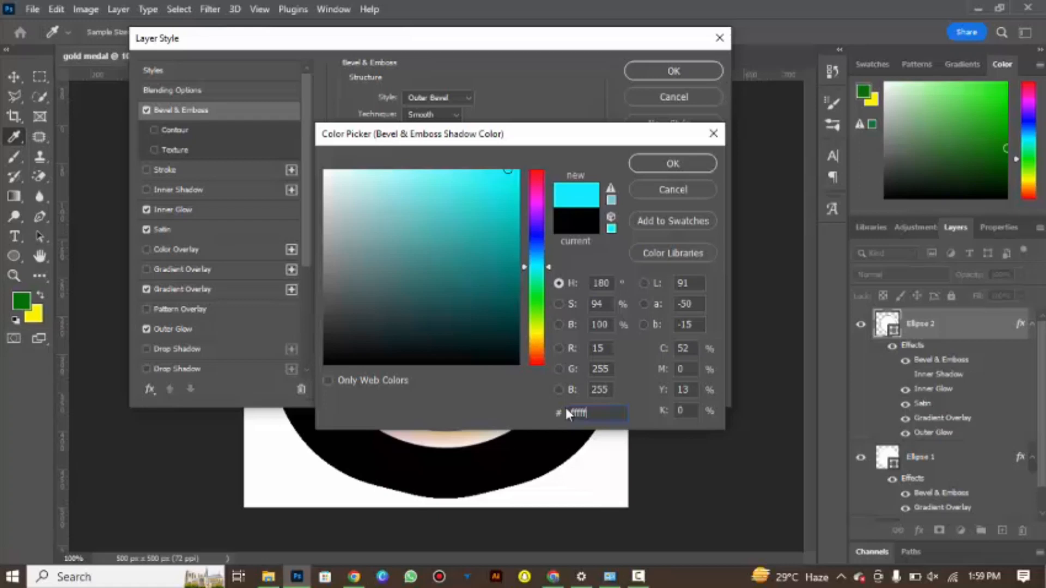
pyautogui.write('f')
pyautogui.click(685, 161)
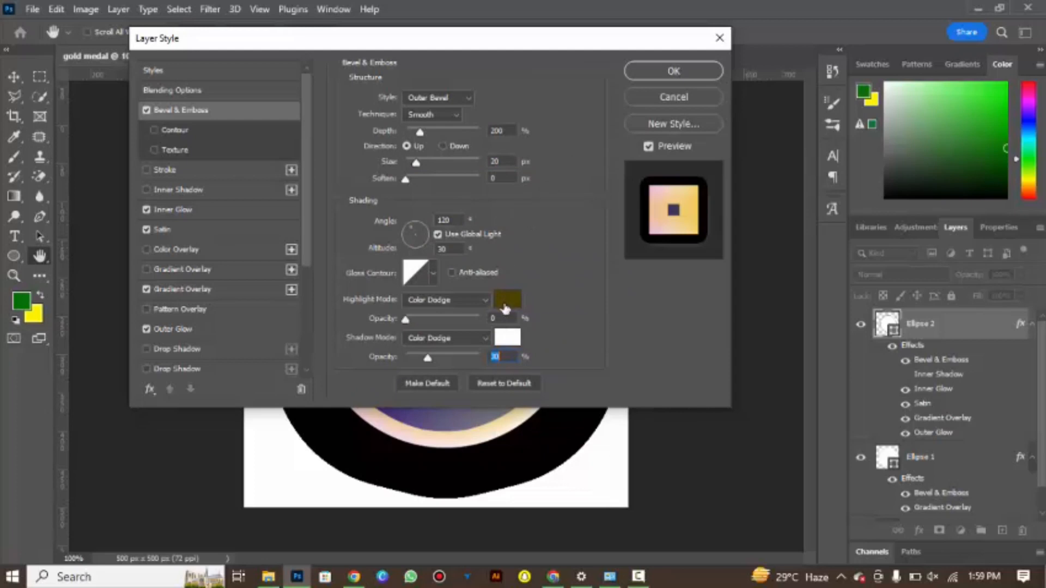
# Step: Set the Inner Glow to Normal blend mode, 25% opacity and black (#000000)
pyautogui.click(174, 209)
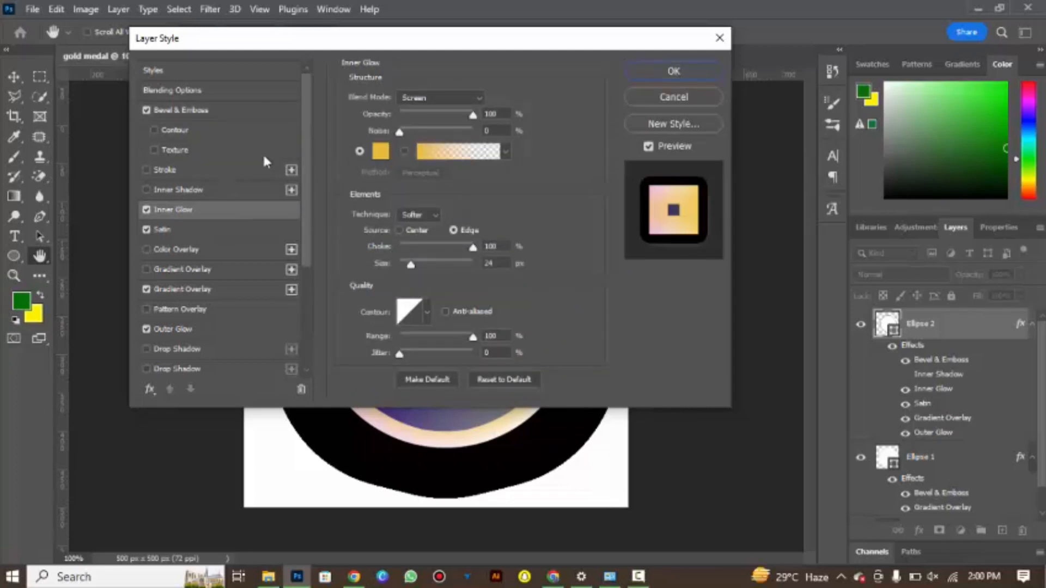
pyautogui.click(441, 98)
pyautogui.click(422, 109)
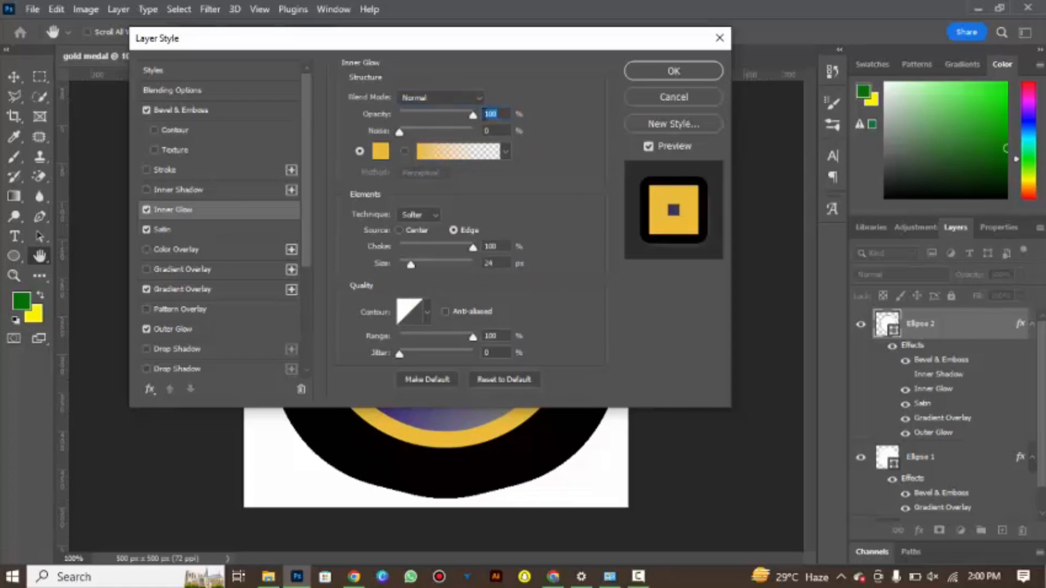
pyautogui.write('25')
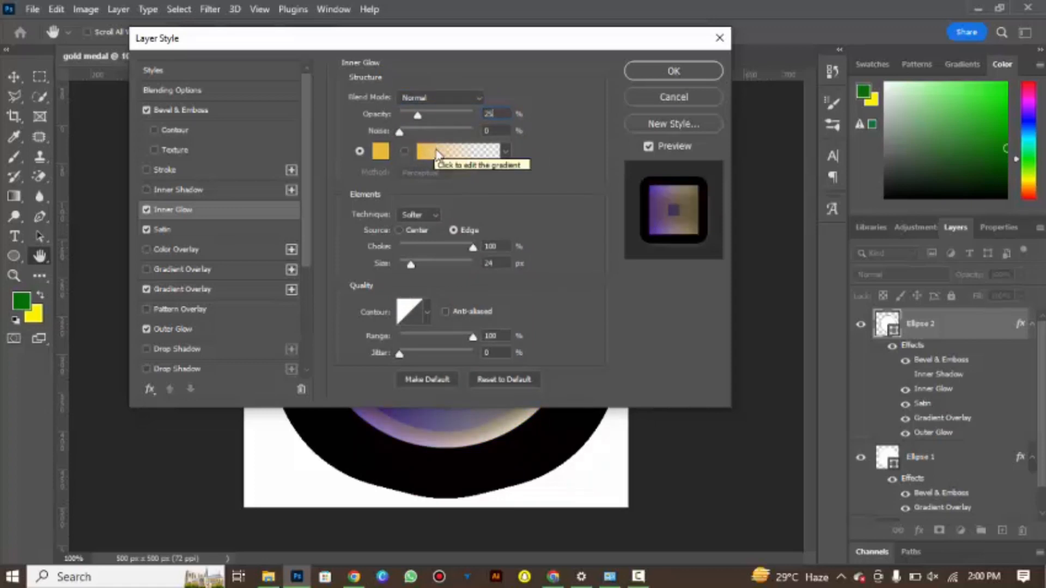
pyautogui.click(380, 152)
pyautogui.write('000000')
pyautogui.click(672, 164)
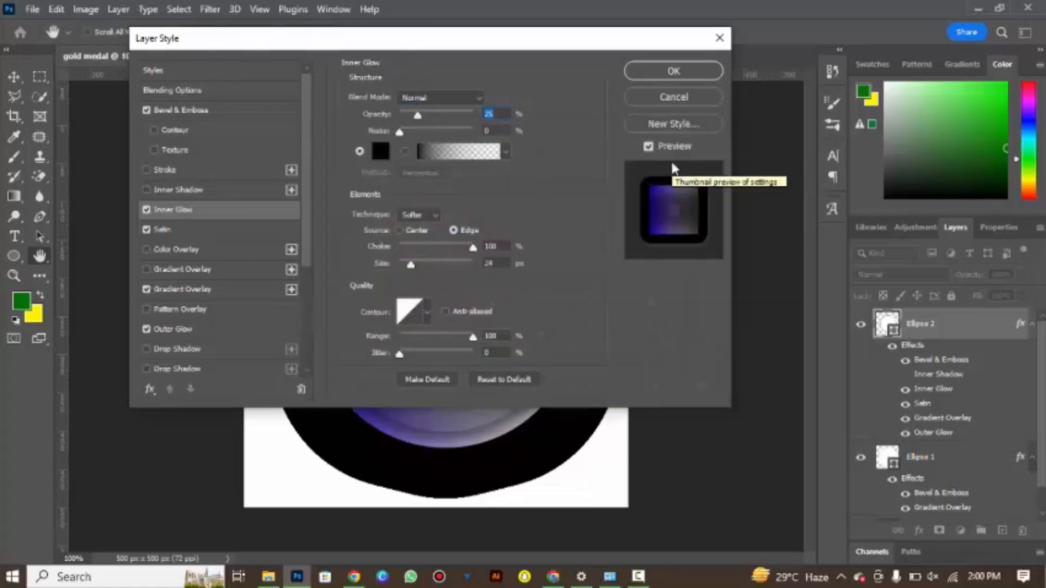
# Step: Set the inner circle's Satin to Normal blend mode, 20% opacity, 45° angle, 100 px distance and 50 px size
pyautogui.click(164, 229)
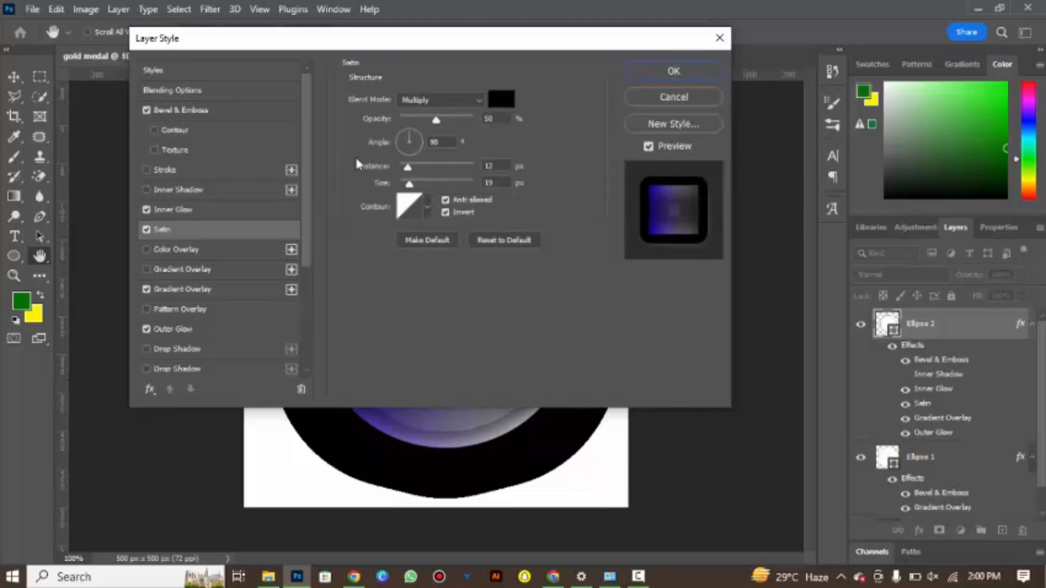
pyautogui.click(454, 99)
pyautogui.click(460, 113)
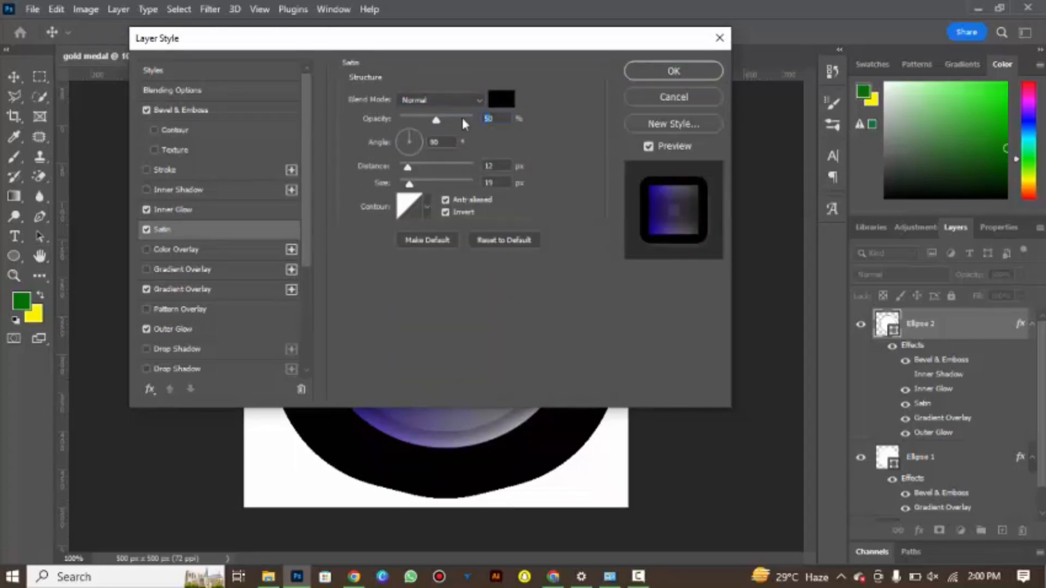
pyautogui.write('45')
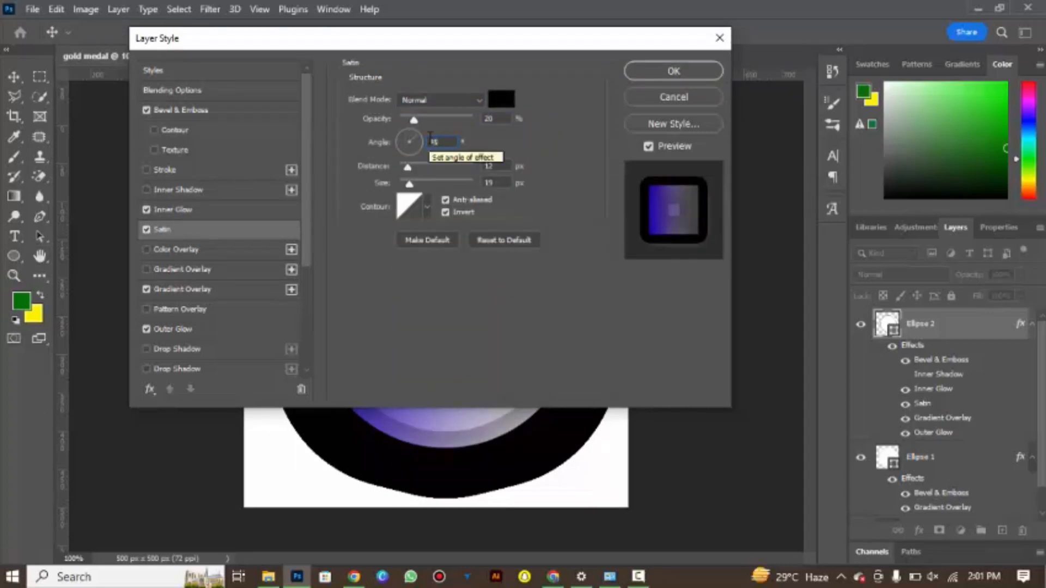
pyautogui.press('Tab')
pyautogui.write('100')
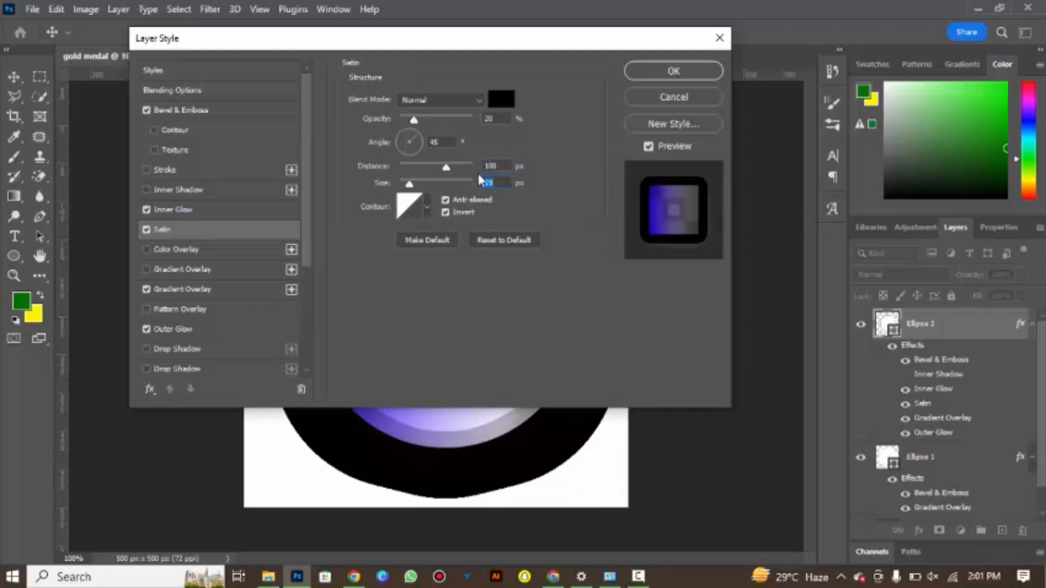
pyautogui.write('50')
# Step: Set the Gradient Overlay opacity to 70% and change its gradient's starting colour stop to gold (#ffd700)
pyautogui.click(196, 289)
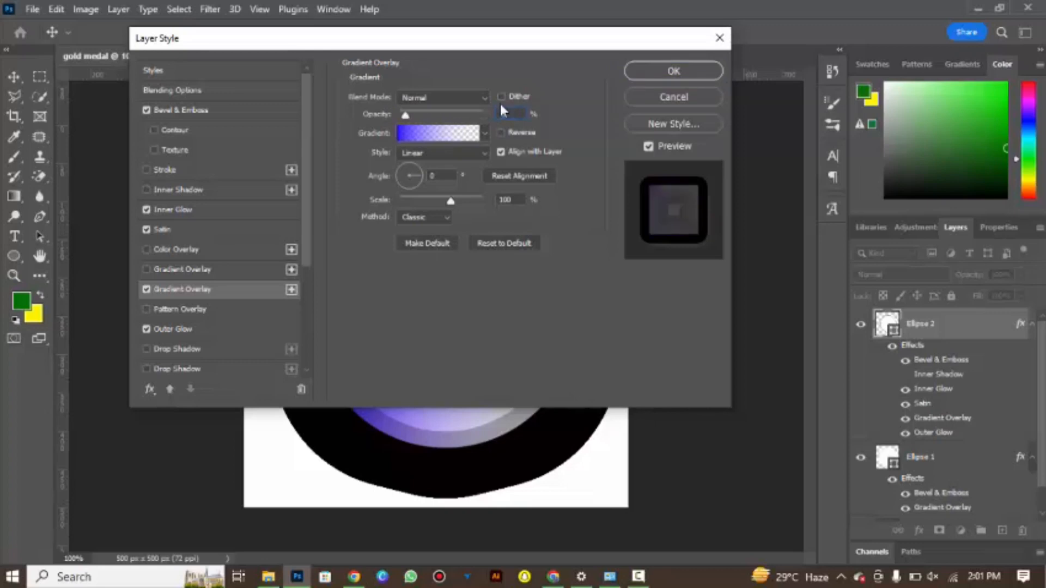
pyautogui.click(446, 133)
pyautogui.click(316, 371)
pyautogui.click(387, 435)
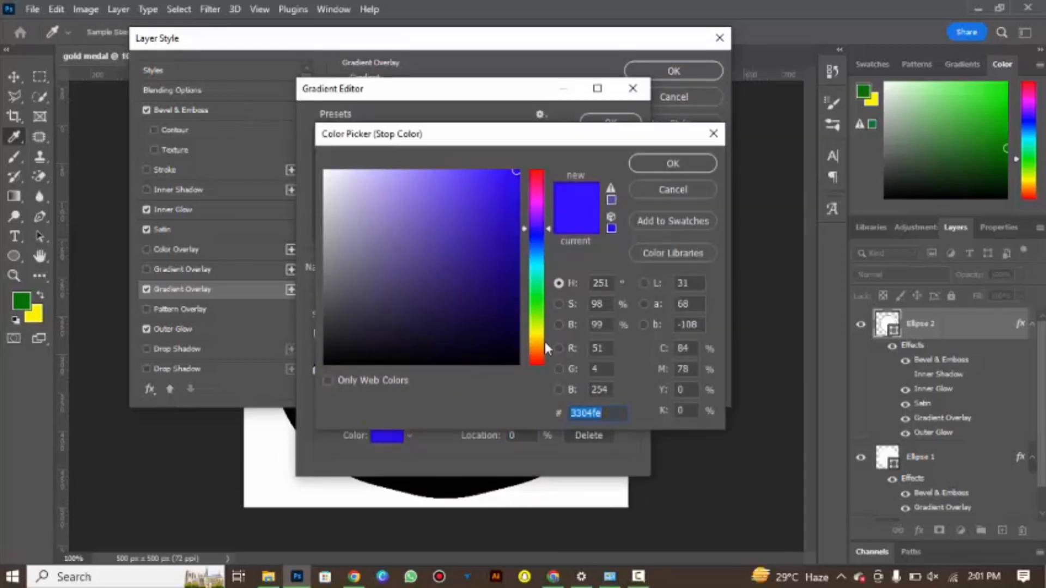
pyautogui.write('ffd700')
pyautogui.click(674, 164)
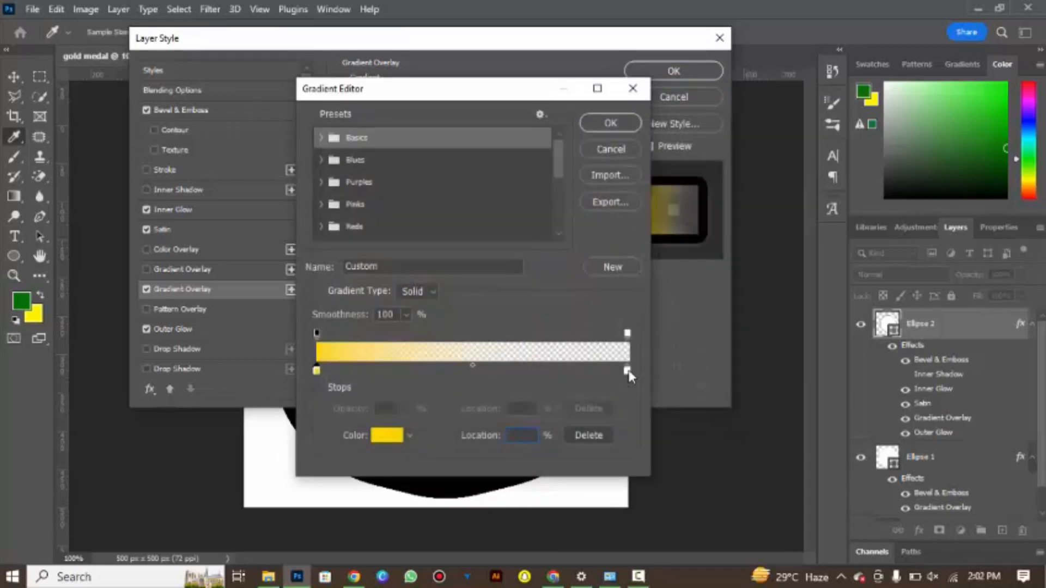
# Step: Change the gradient's ending colour stop to gold (#ffd700) and make its ending opacity stop fully opaque
pyautogui.doubleClick(627, 371)
pyautogui.write('ffd700')
pyautogui.press('Return')
pyautogui.click(627, 333)
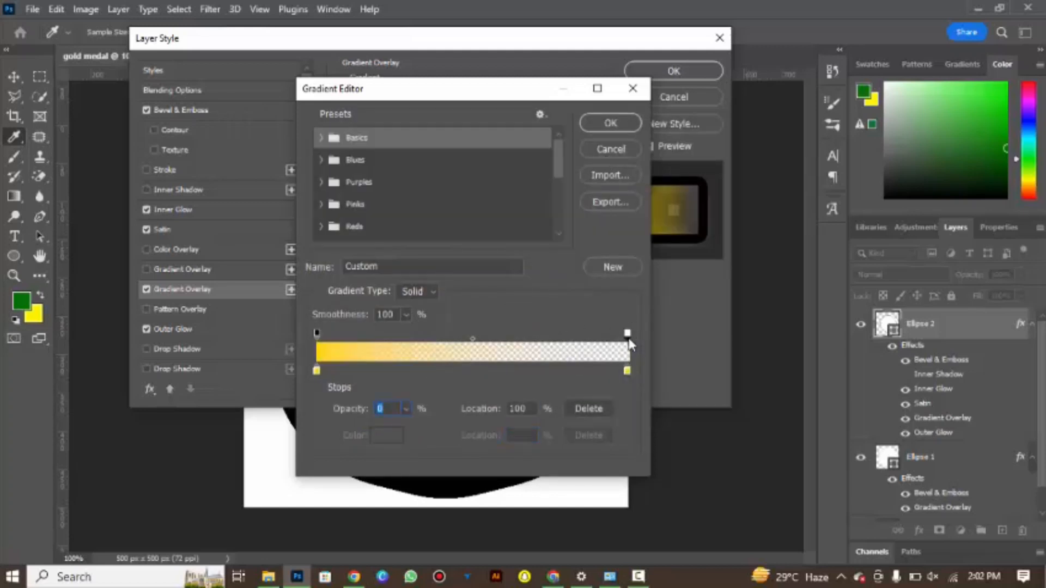
pyautogui.click(406, 408)
pyautogui.moveTo(401, 427); pyautogui.dragTo(475, 427)
pyautogui.click(611, 123)
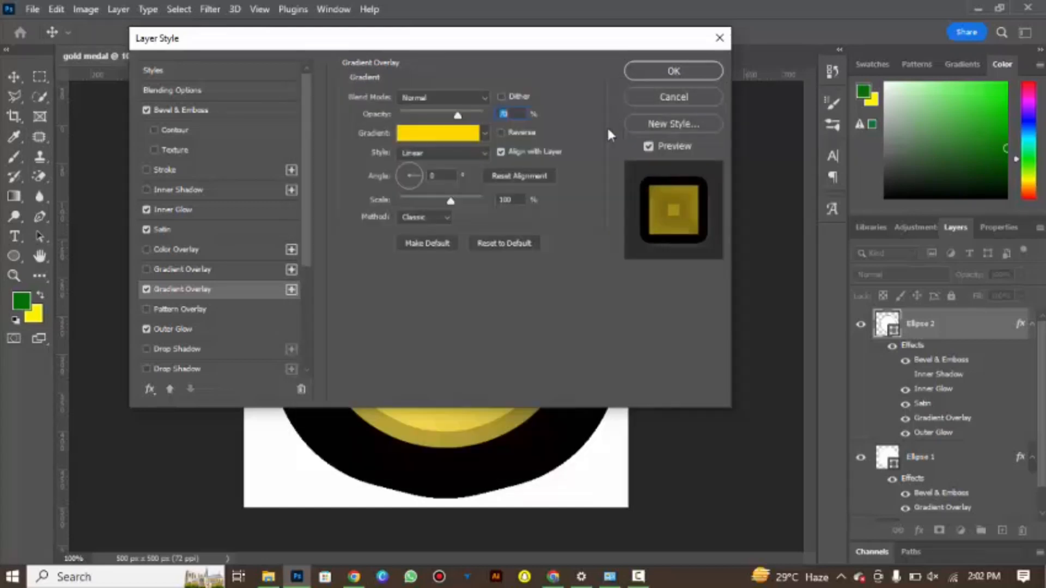
pyautogui.doubleClick(452, 180)
# Step: Set the Outer Glow to 70% opacity, 0% spread and 20 px size, and apply the layer style
pyautogui.click(214, 329)
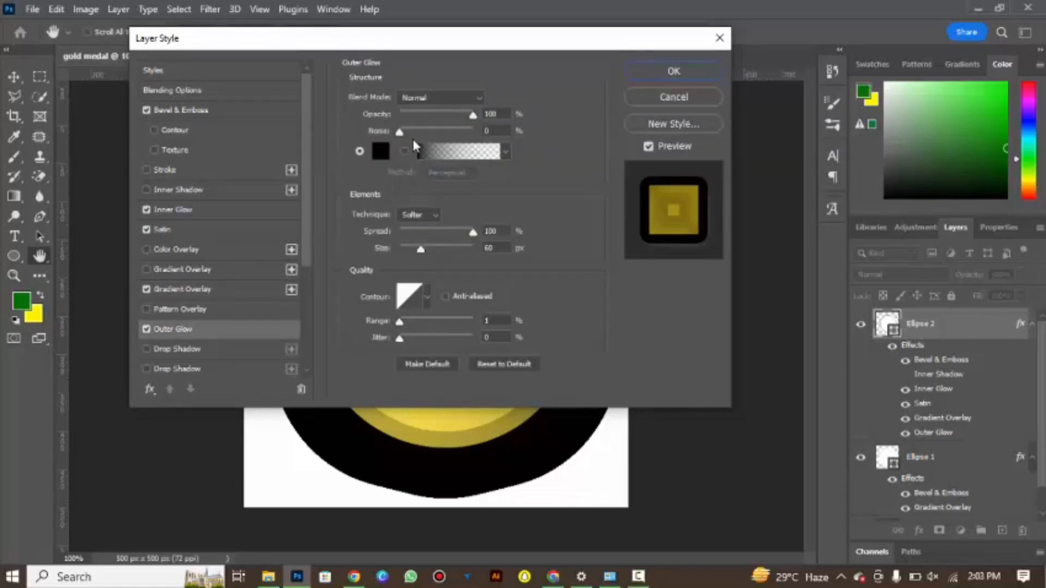
pyautogui.doubleClick(503, 112)
pyautogui.write('70')
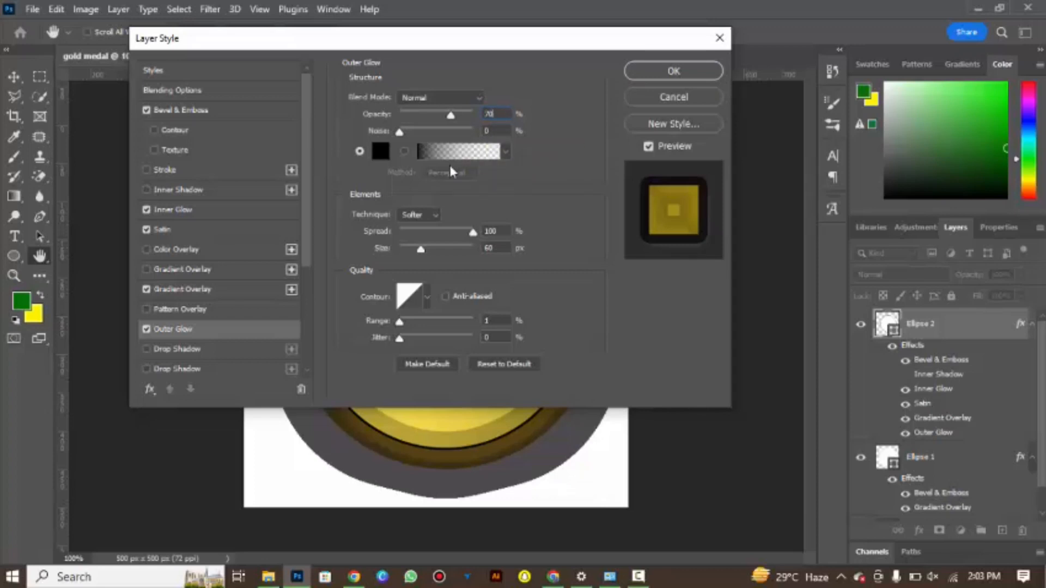
pyautogui.doubleClick(490, 248)
pyautogui.write('20')
pyautogui.click(499, 228)
pyautogui.write('20')
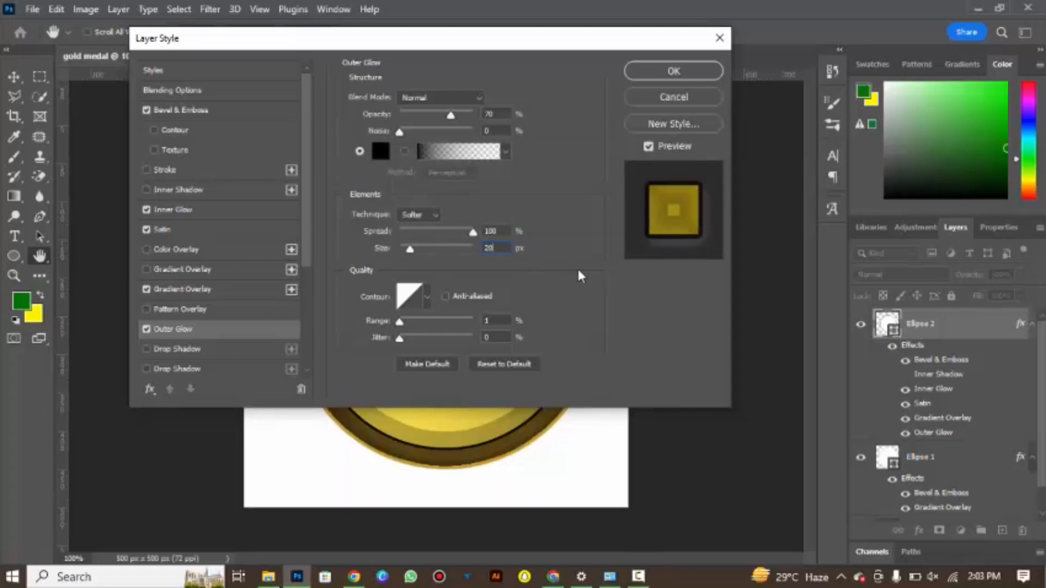
pyautogui.moveTo(473, 231); pyautogui.dragTo(436, 240)
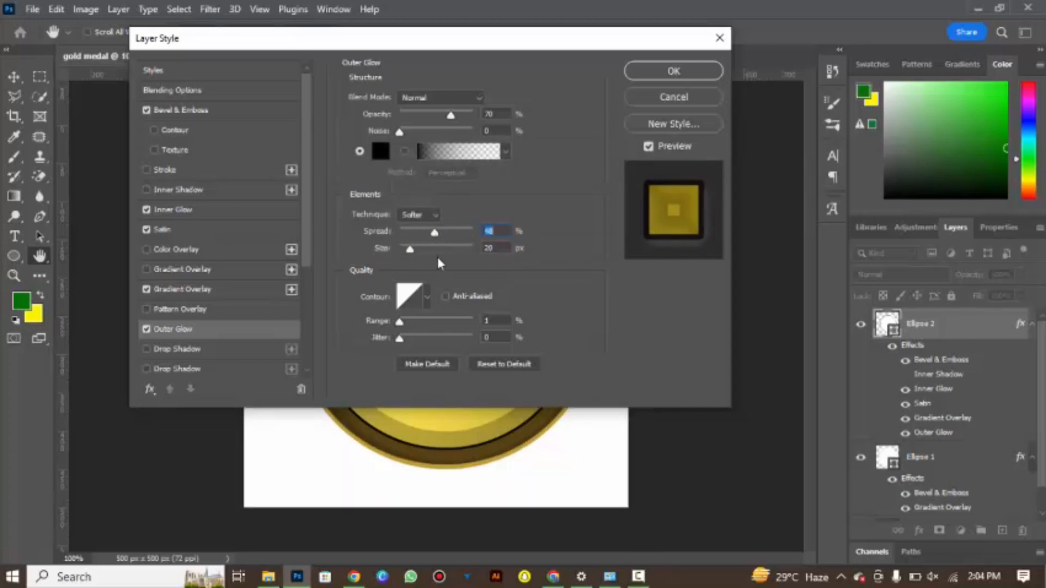
pyautogui.moveTo(434, 232); pyautogui.dragTo(400, 232)
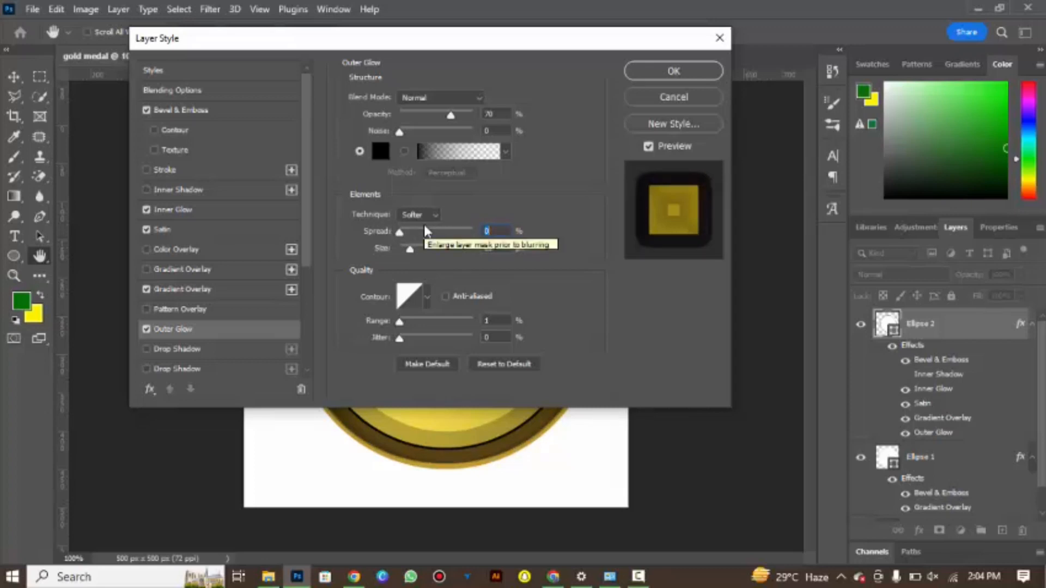
pyautogui.press('Return')
# Step: Remove the black stroke from the inner circle and deselect it
pyautogui.press('u')
pyautogui.click(171, 31)
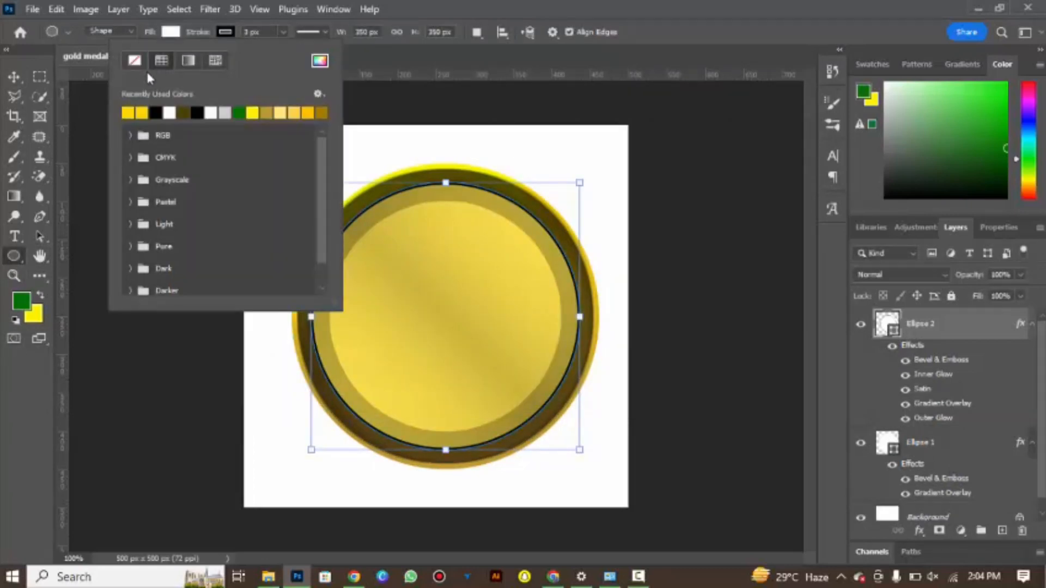
pyautogui.click(134, 61)
pyautogui.click(15, 77)
pyautogui.click(174, 147)
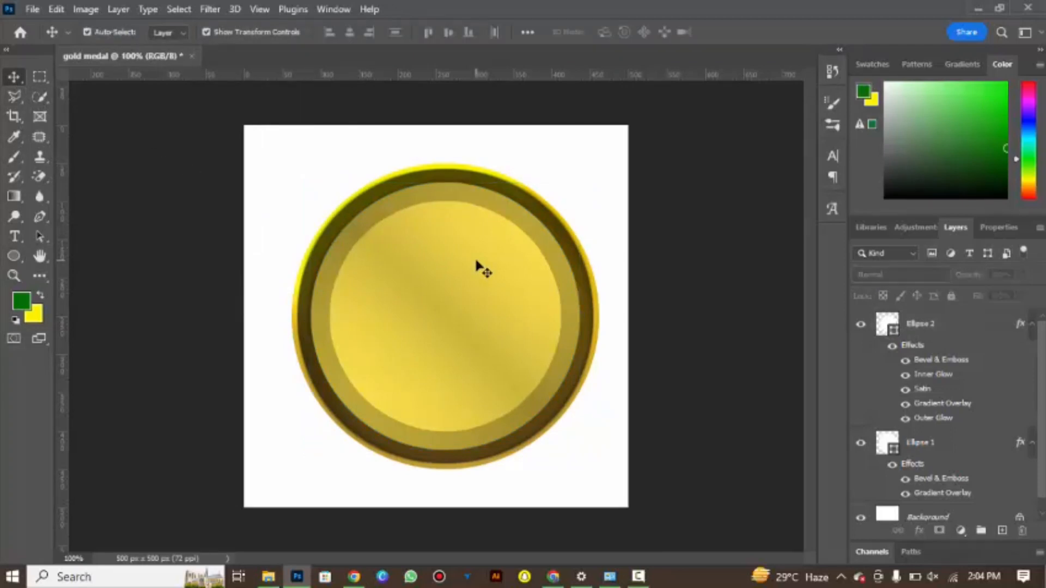
# Step: Set the shadow colour of the Ellipse 2 layer's Bevel & Emboss to white (#ffffff) and deselect the layer
pyautogui.rightClick(919, 327)
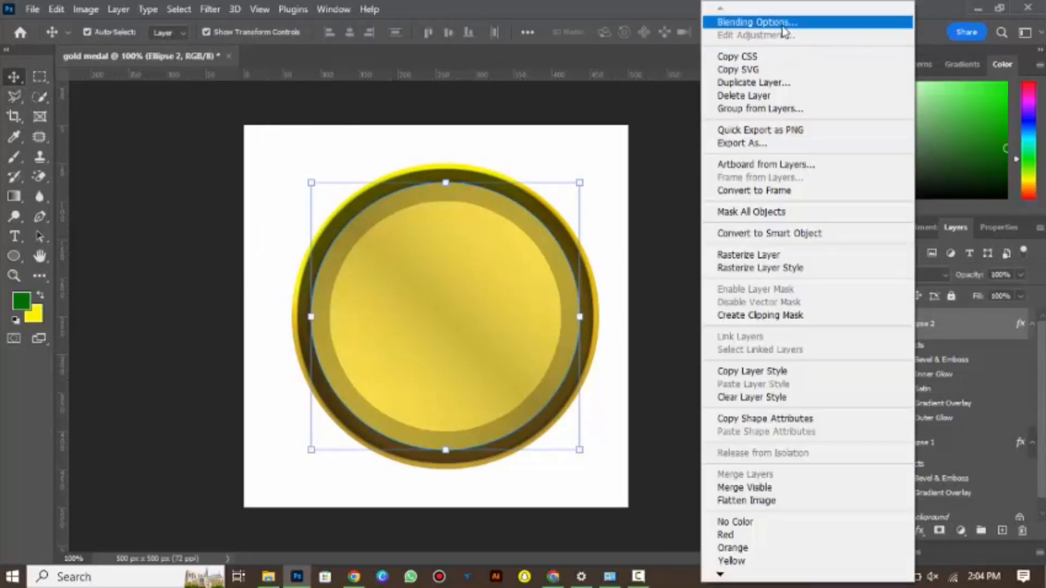
pyautogui.click(762, 23)
pyautogui.click(232, 210)
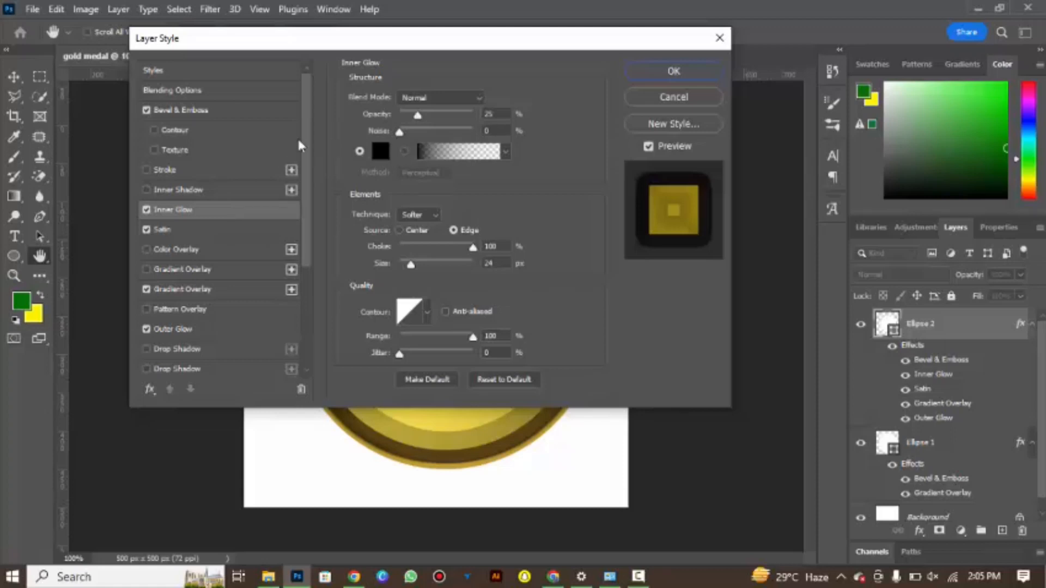
pyautogui.click(180, 110)
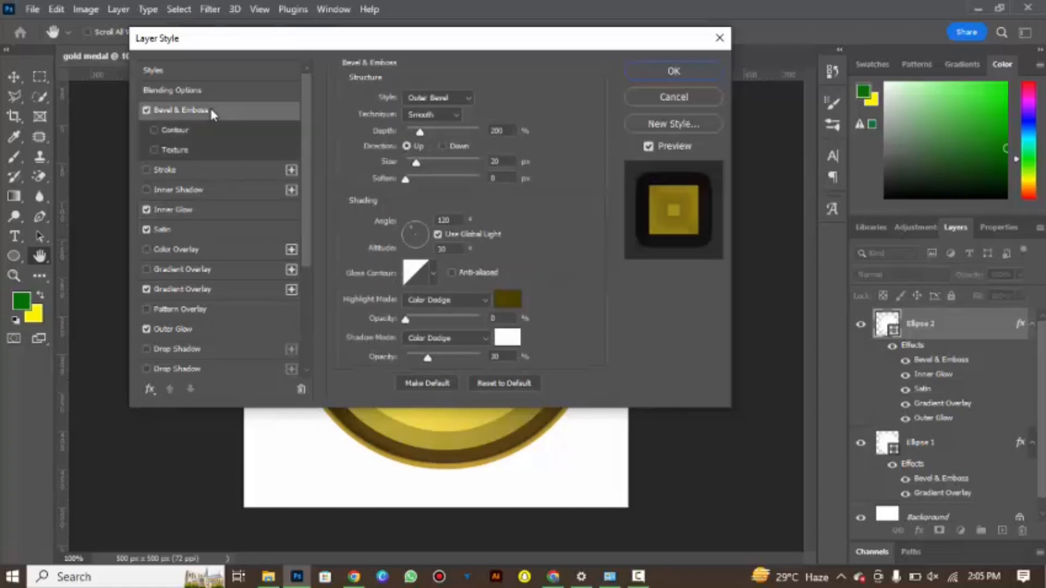
pyautogui.click(497, 342)
pyautogui.write('0ffffff')
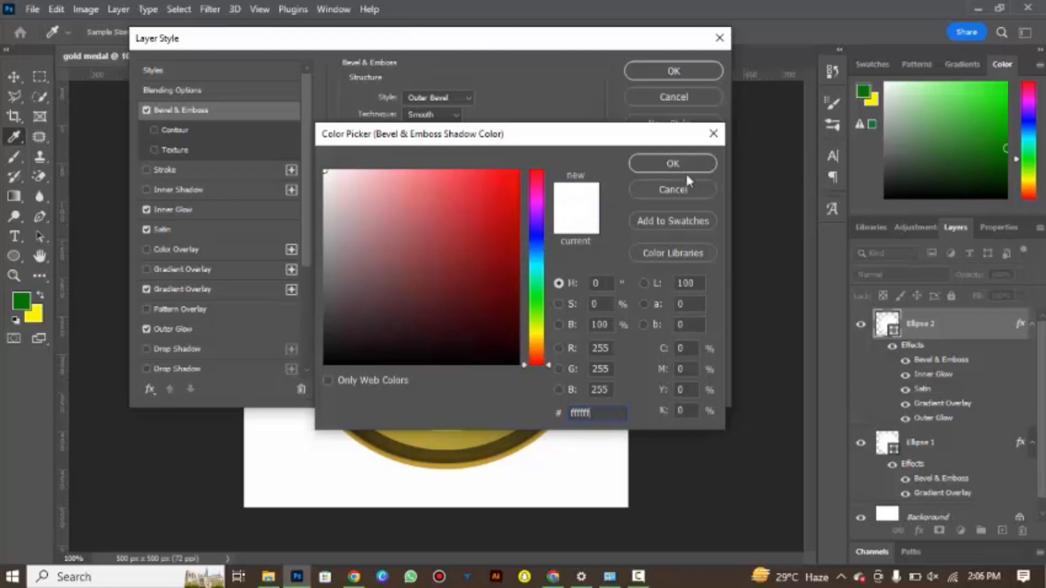
pyautogui.click(672, 164)
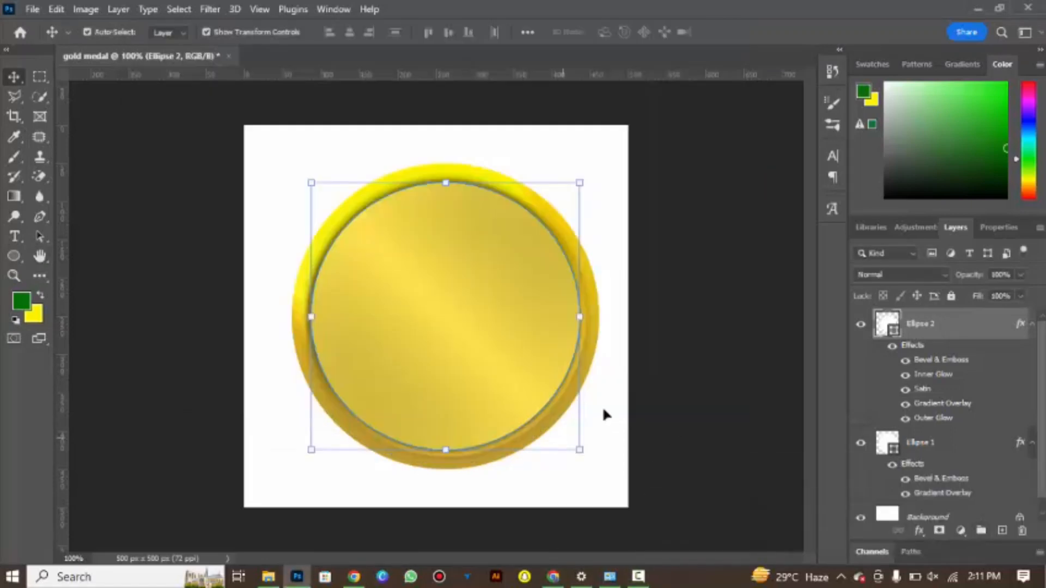
pyautogui.click(627, 404)
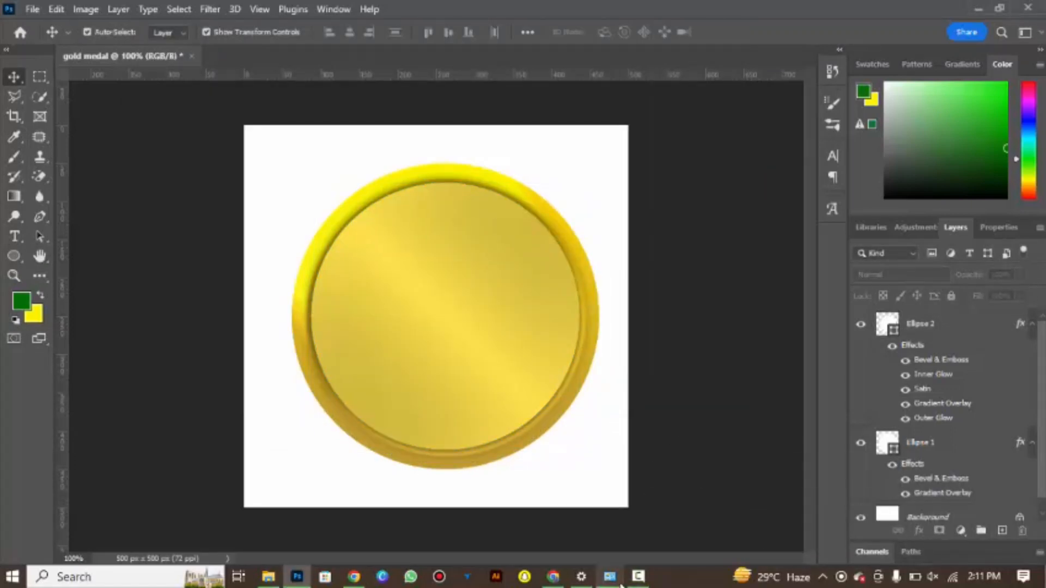
# Step: Place the Asset 3 logo file into the document as an embedded object
pyautogui.click(32, 9)
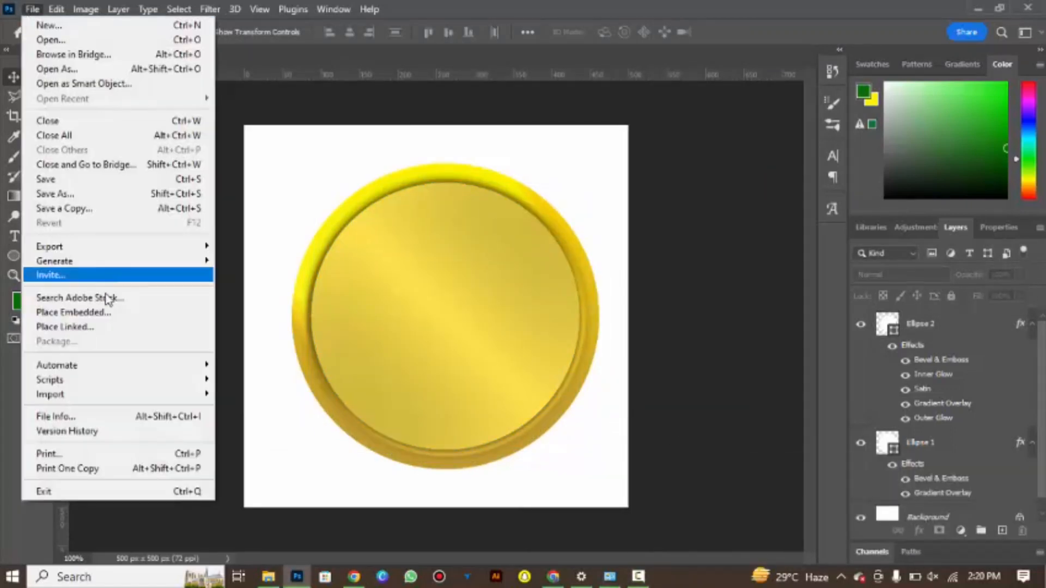
pyautogui.click(71, 311)
pyautogui.click(275, 476)
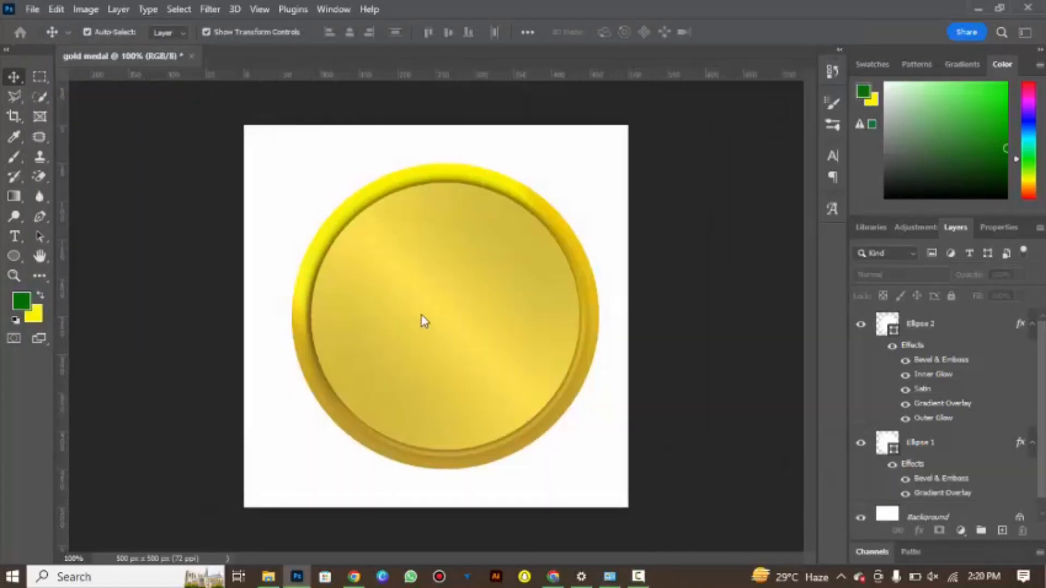
pyautogui.click(110, 169)
pyautogui.click(168, 133)
pyautogui.click(393, 343)
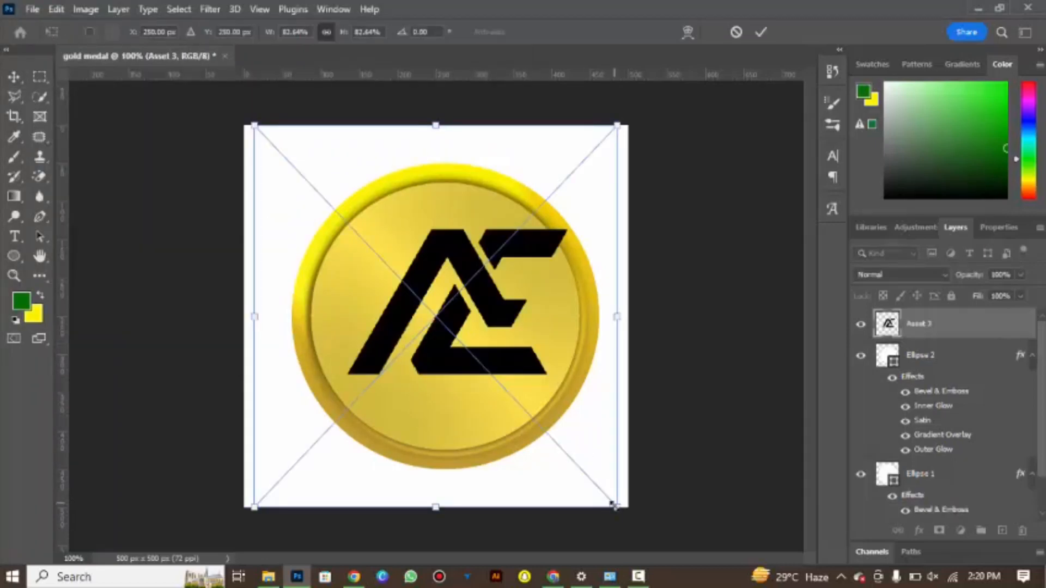
# Step: Scale the AE logo down to fit inside the inner circle, centre it on the medal and commit the placement
pyautogui.moveTo(616, 506); pyautogui.dragTo(539, 385)
pyautogui.moveTo(393, 274); pyautogui.dragTo(419, 339)
pyautogui.click(762, 32)
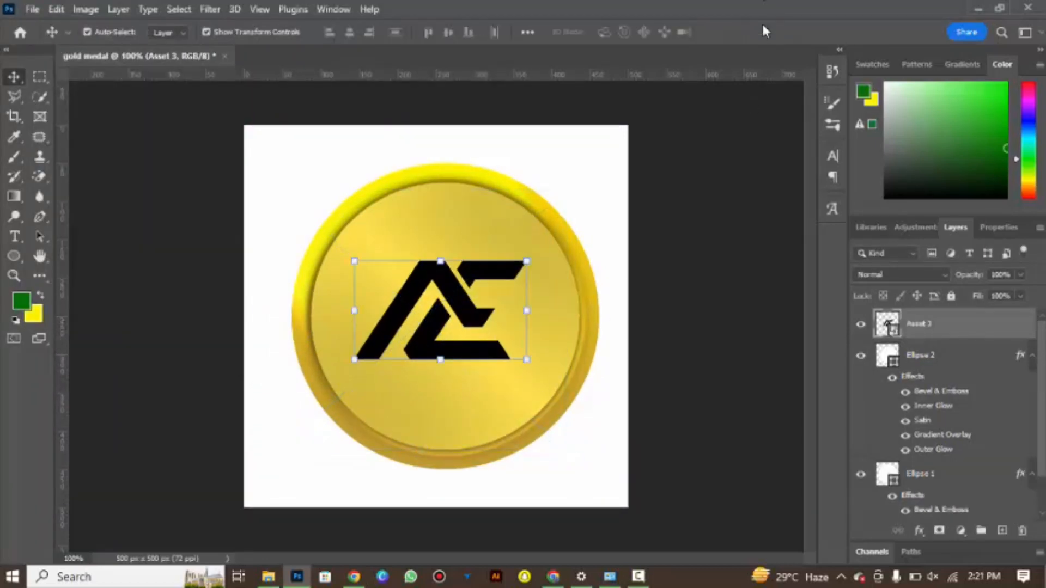
# Step: Try an outer bevel and a gradient overlay on the Asset 3 logo layer
pyautogui.rightClick(925, 325)
pyautogui.click(798, 28)
pyautogui.click(179, 110)
pyautogui.click(146, 269)
pyautogui.moveTo(451, 41); pyautogui.dragTo(826, 102)
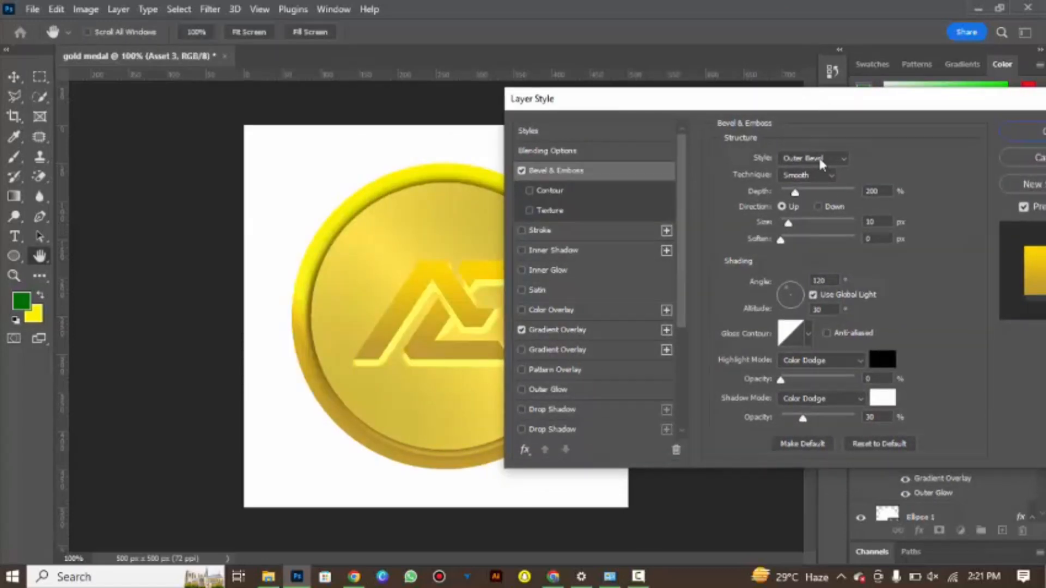
pyautogui.moveTo(795, 221); pyautogui.dragTo(816, 192)
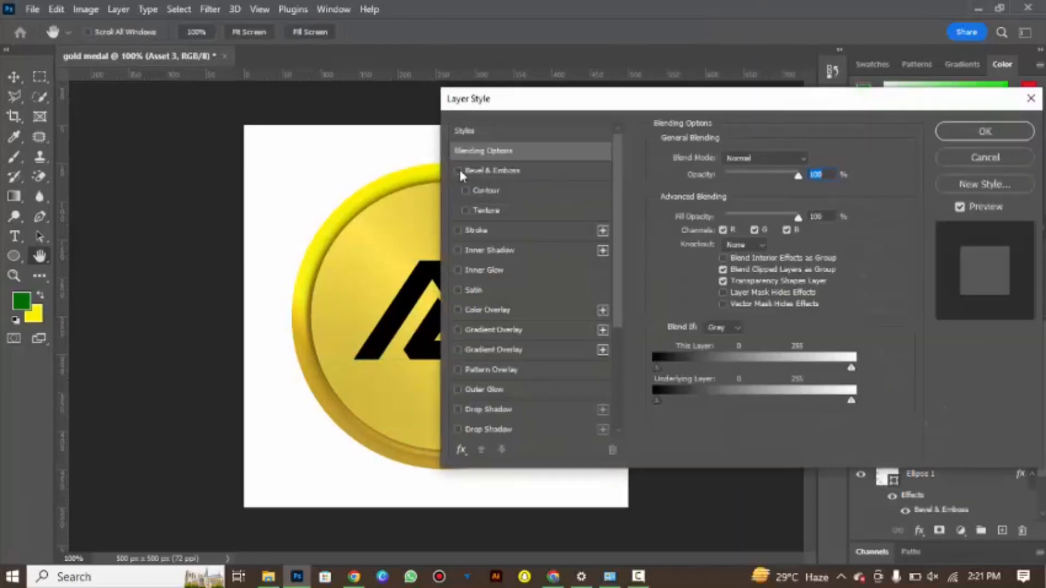
# Step: Give the logo a reversed linear gold gradient overlay at 70% opacity together with Bevel & Emboss, and apply the style
pyautogui.click(457, 349)
pyautogui.click(493, 350)
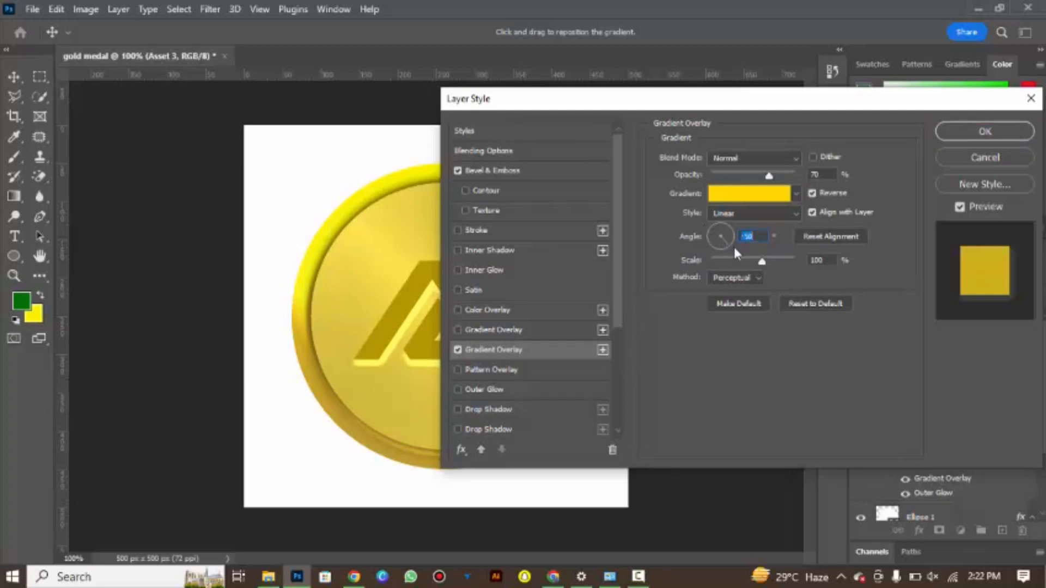
pyautogui.click(491, 171)
pyautogui.click(980, 133)
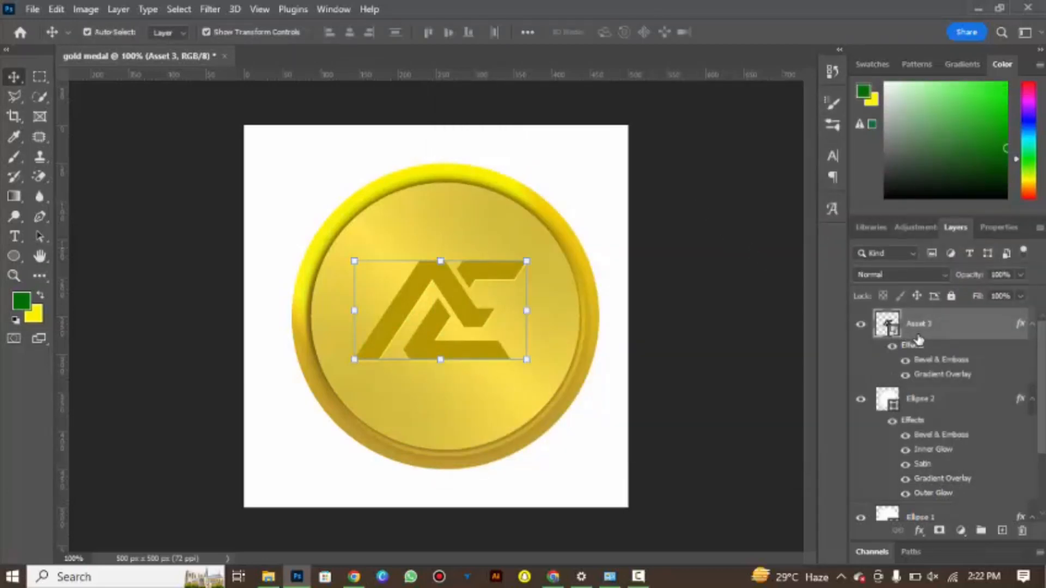
# Step: Set the angle of the logo layer's Gradient Overlay to 90° and apply the style
pyautogui.rightClick(926, 323)
pyautogui.click(795, 17)
pyautogui.click(518, 352)
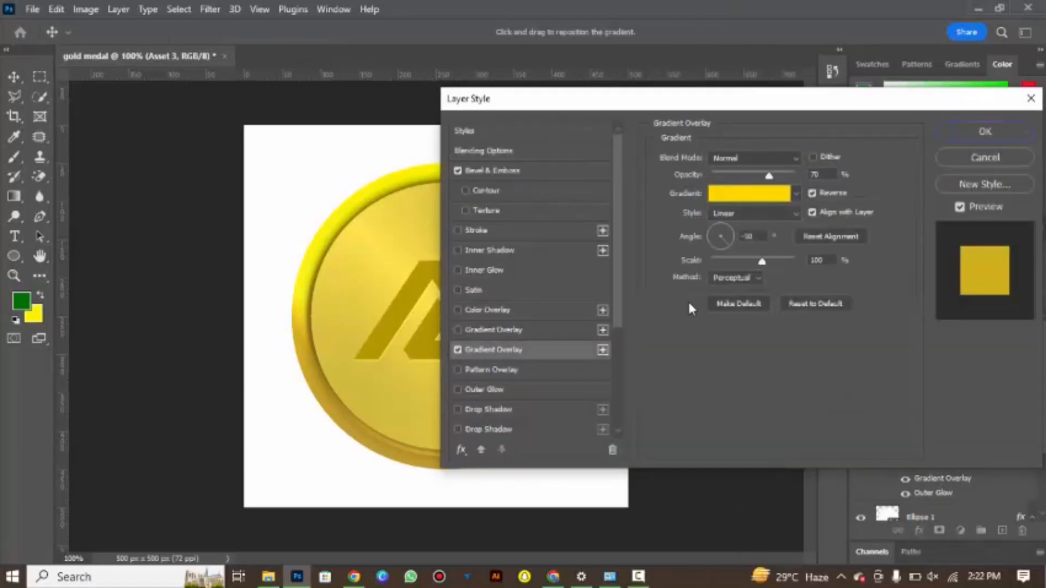
pyautogui.click(811, 213)
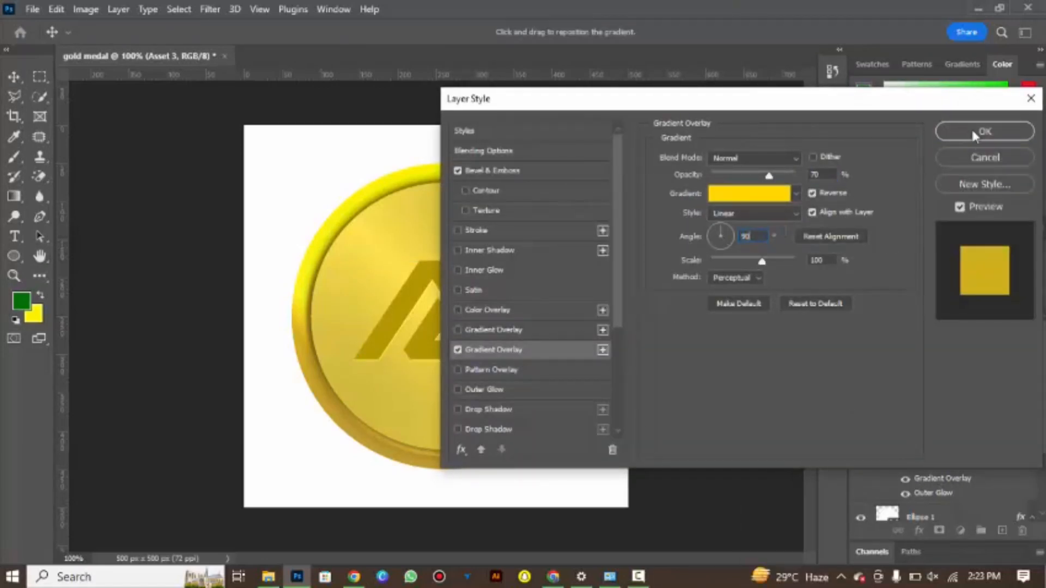
pyautogui.press('Return')
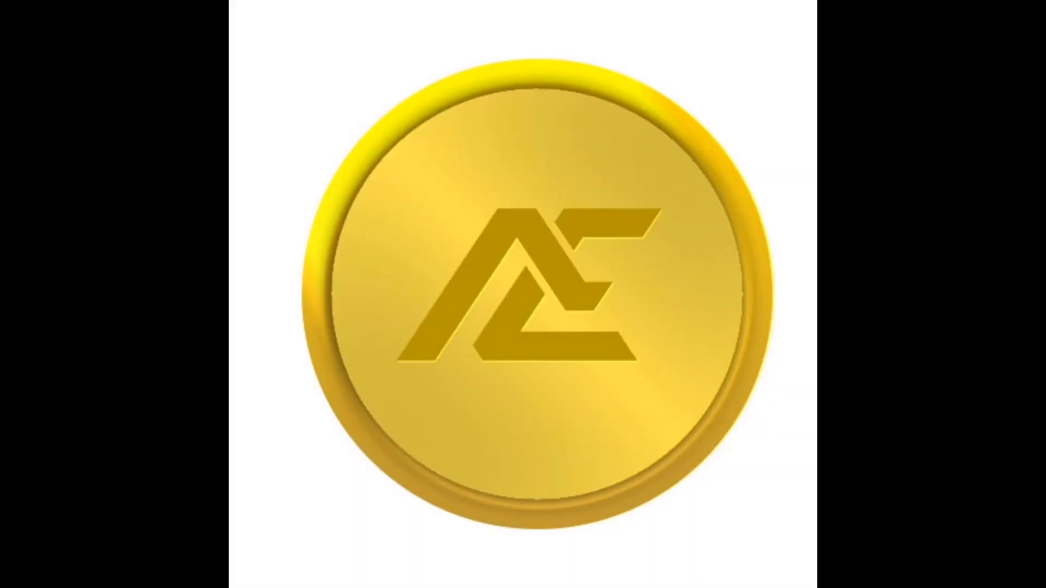